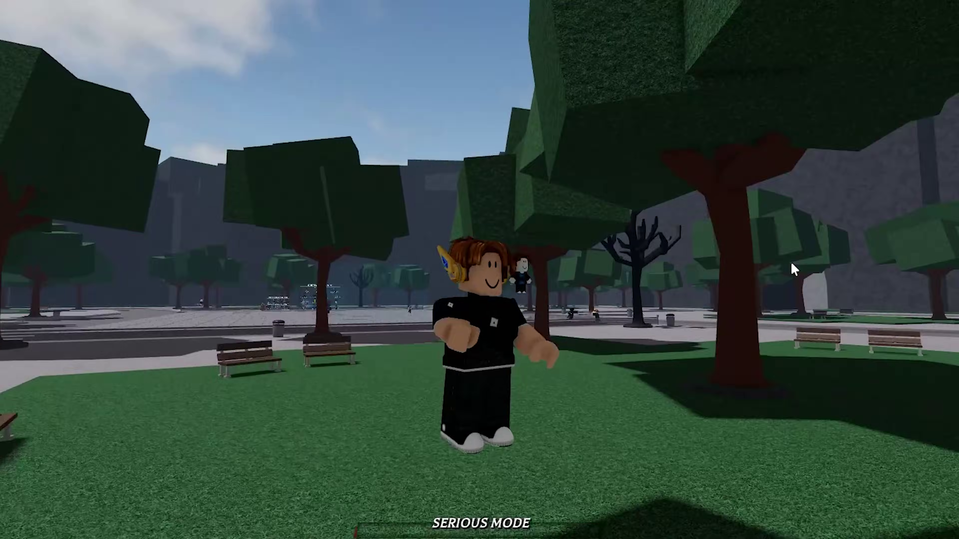
Walk the character around the park and circle the tree with the WASD keys.
key("s")
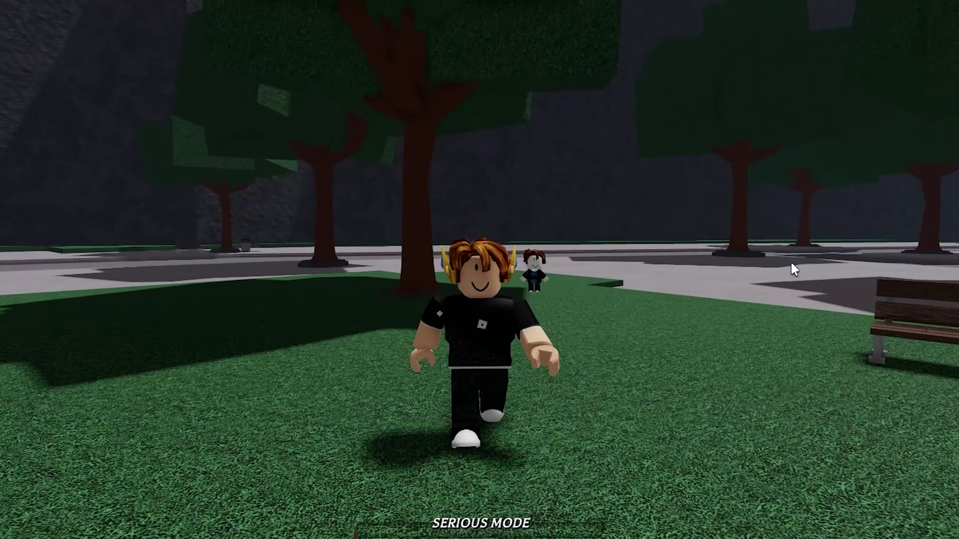
key("a")
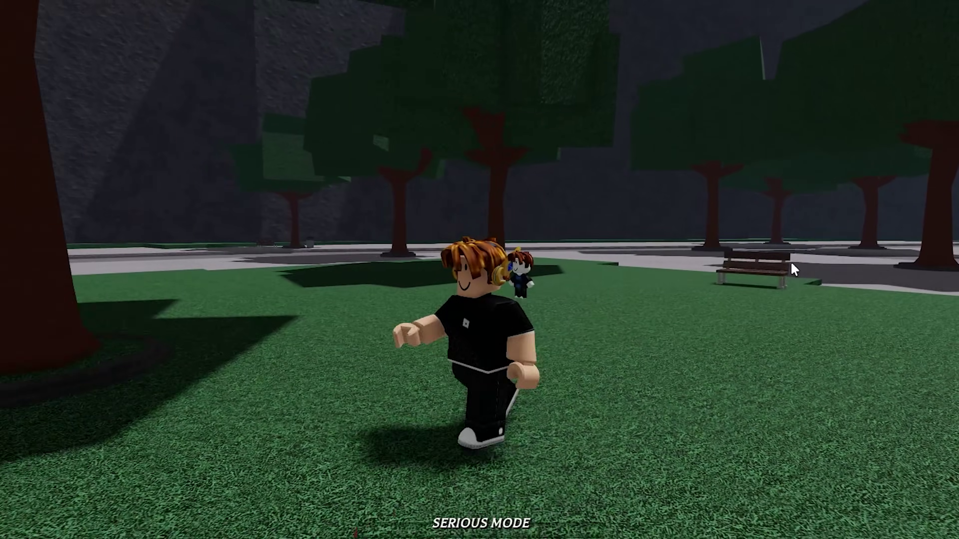
key("d")
key("s")
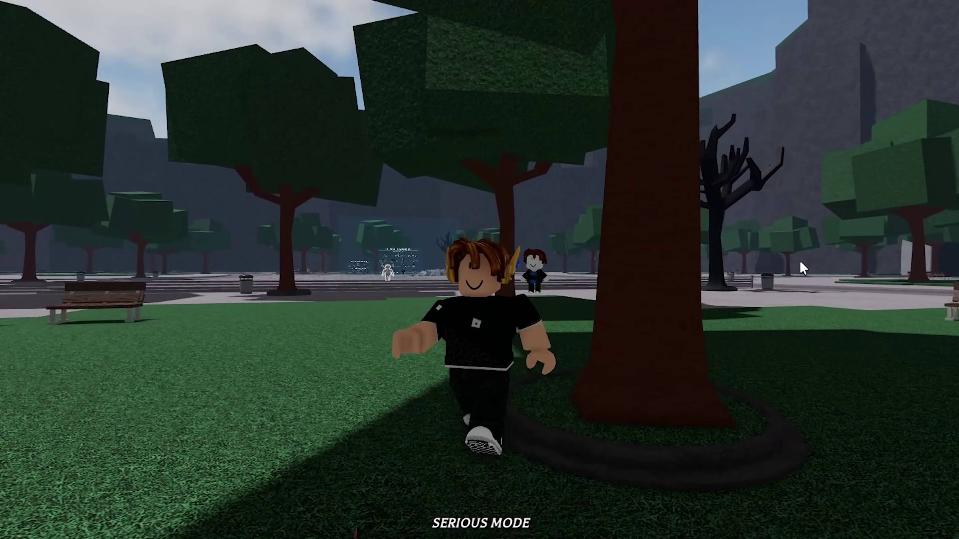
key("d")
key("w")
key("a")
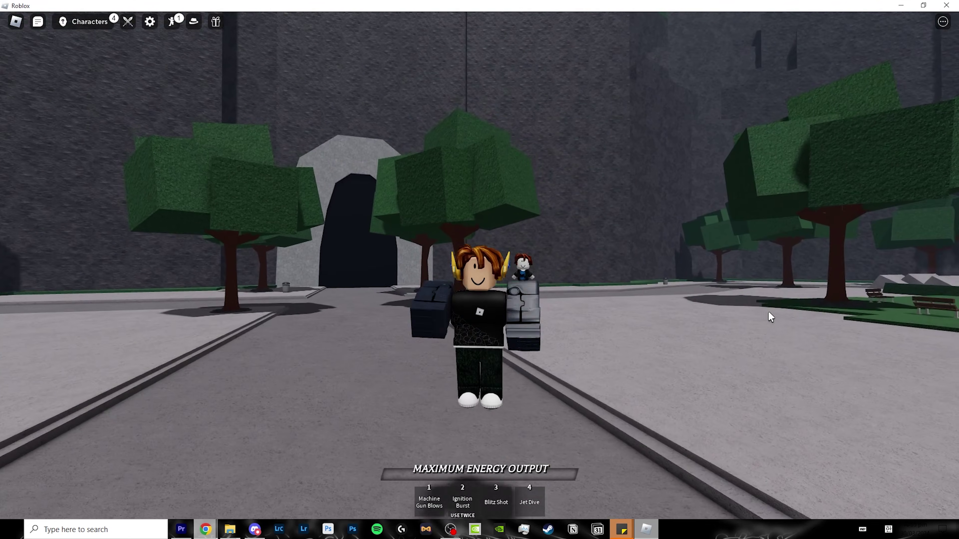
Run across the arena and attack with a palm strike and the Jet Dive ability.
key("4")
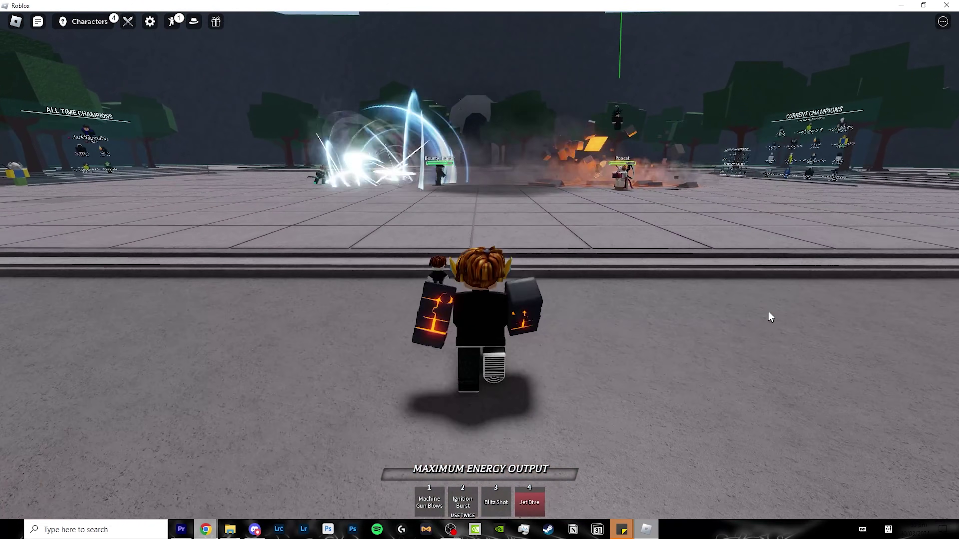
key("w")
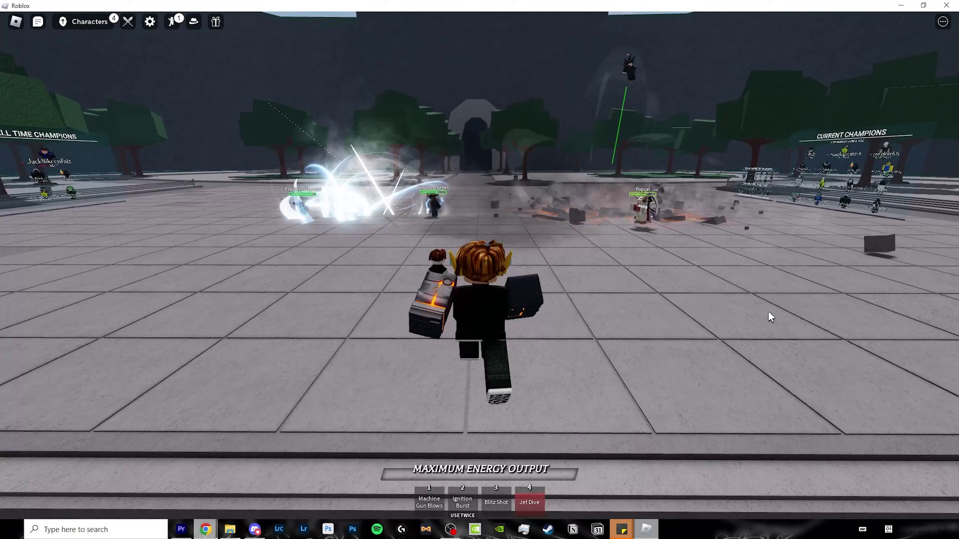
key("w")
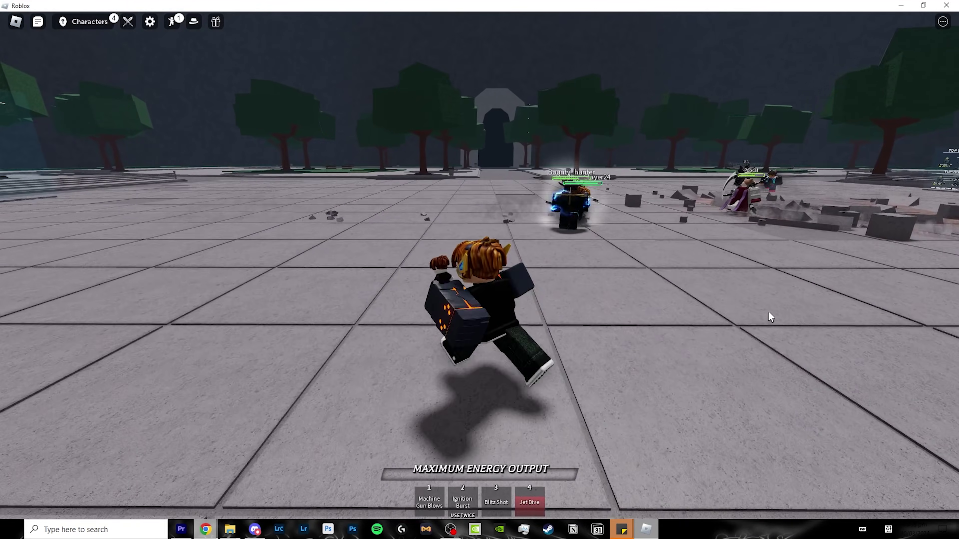
key("w")
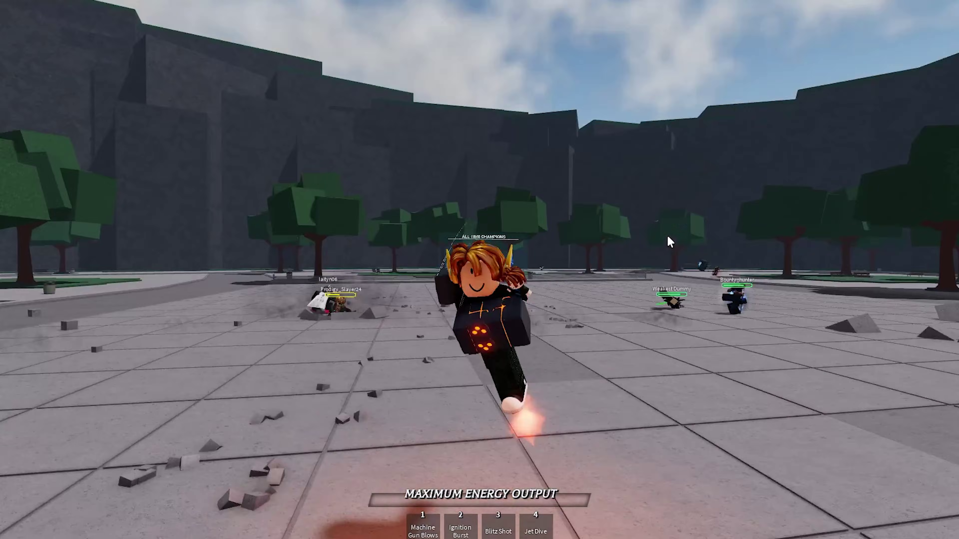
left_click(667, 237)
key("4")
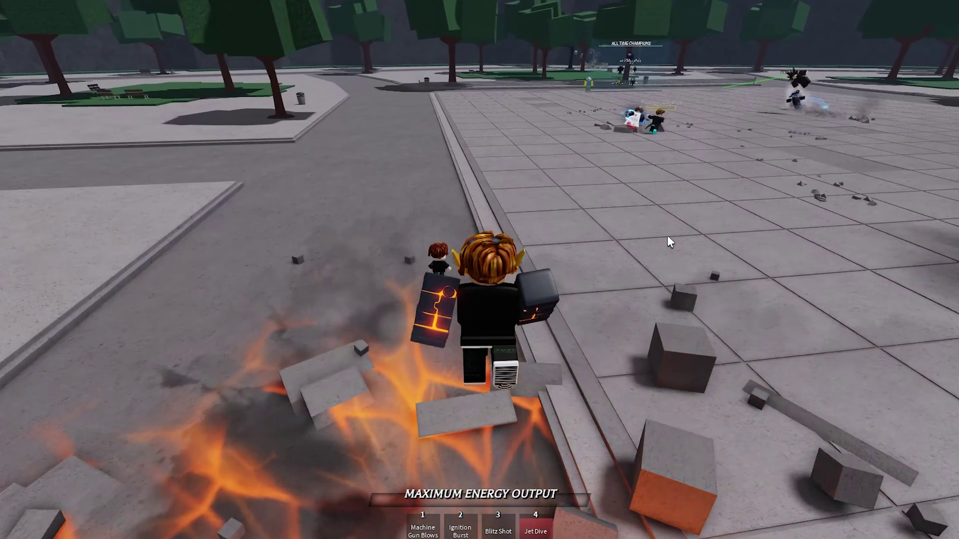
Show the performance stats overlay at about 60 FPS and close the chat while moving.
key("shift+F3")
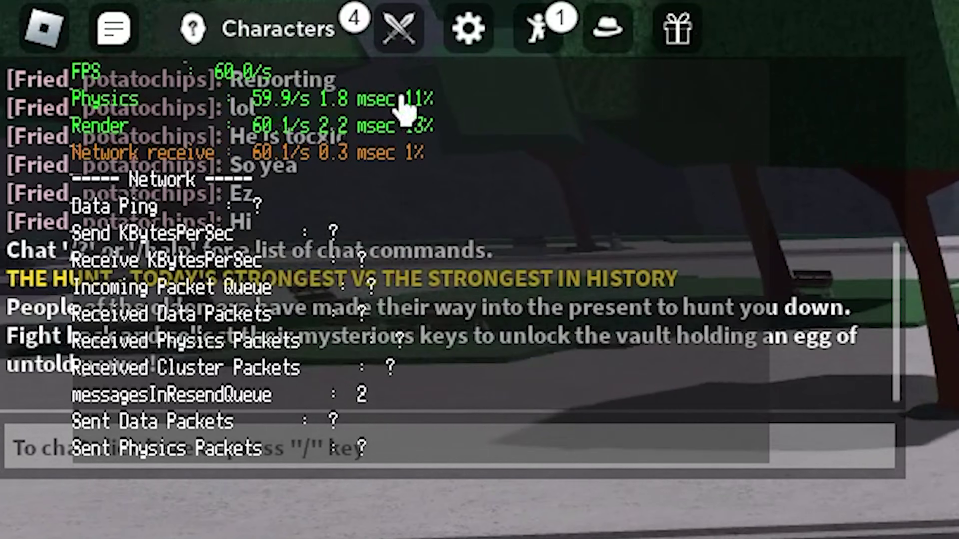
left_click(108, 33)
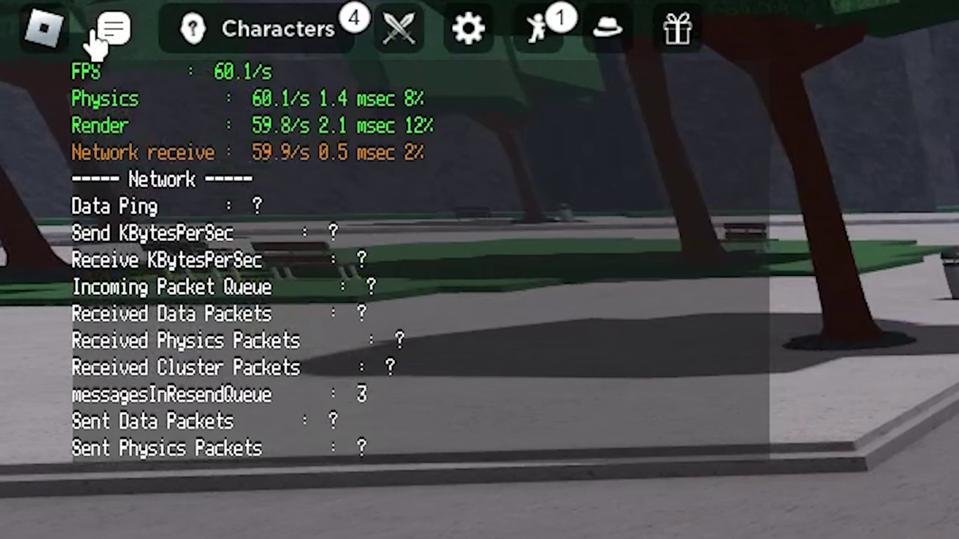
key("d")
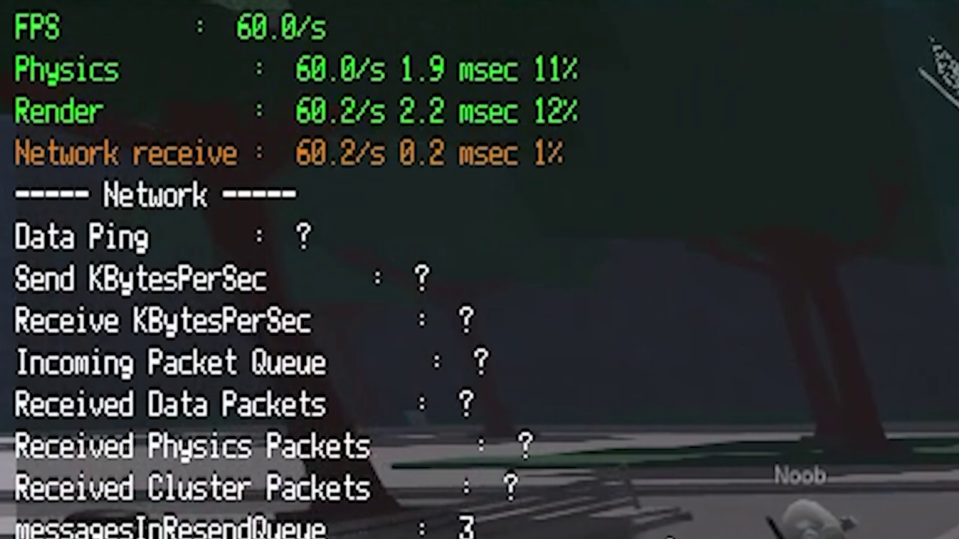
key("d")
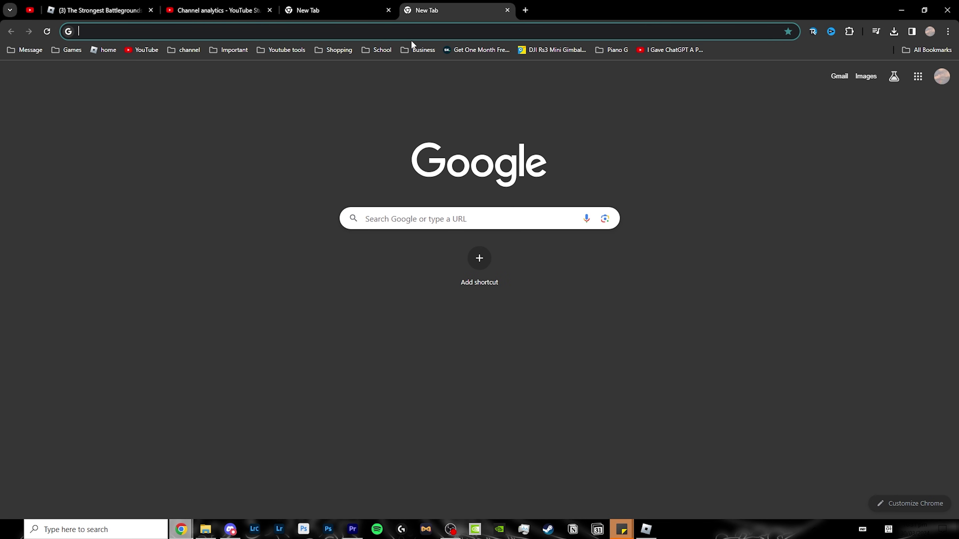
Search Google for 'bloxstraps' and highlight the pizzaboxer/bloxstrap GitHub result.
type("bloxsta")
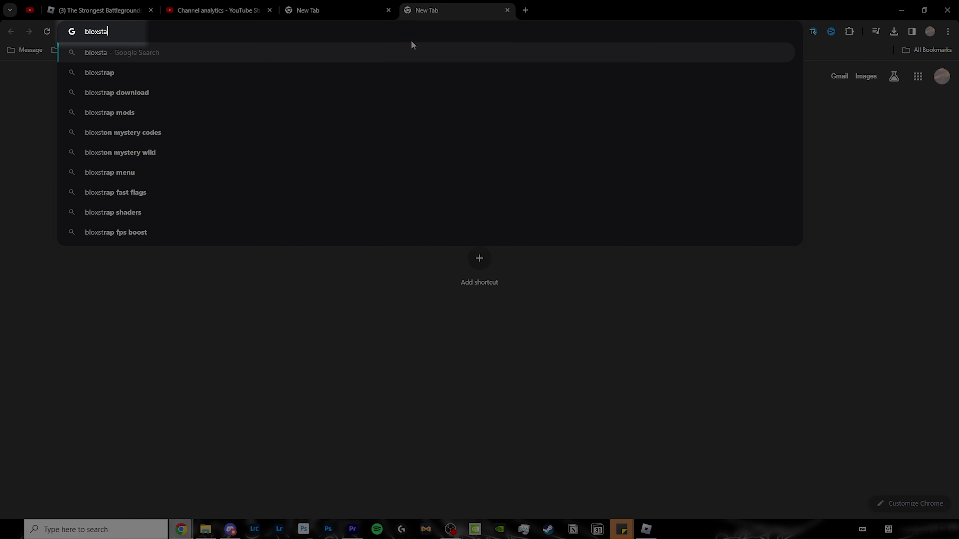
key("BackSpace")
type("raps")
key("Return")
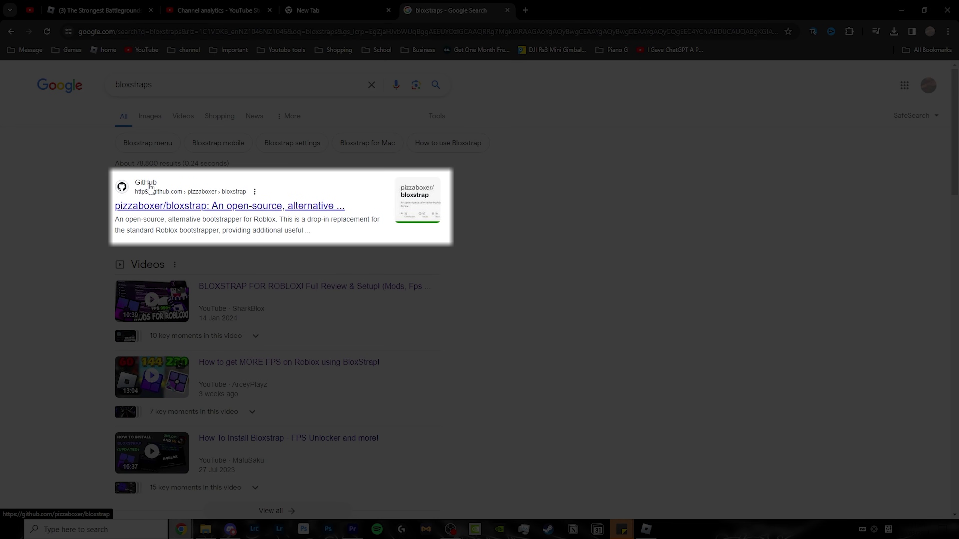
left_click_drag(116, 207, 199, 213)
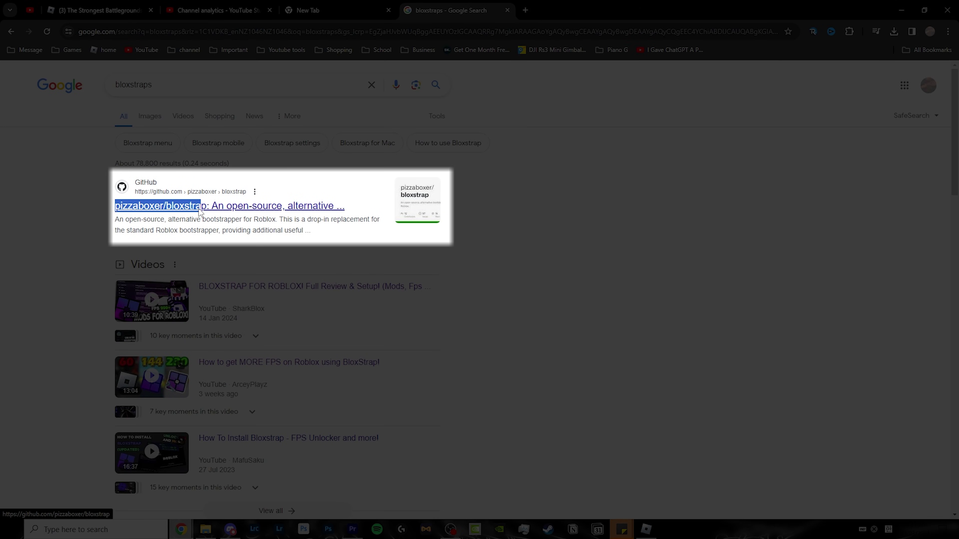
Download Bloxstrap-v2.5.4.exe from the latest pizzaboxer/bloxstrap GitHub release and view recent downloads.
left_click(199, 213)
scroll(145, 291, "down", 3)
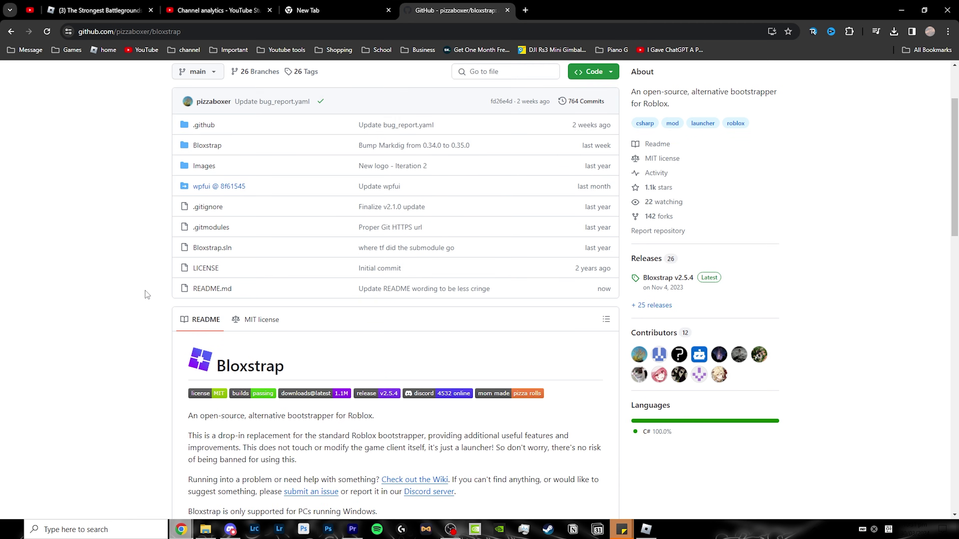
scroll(147, 294, "down", 5)
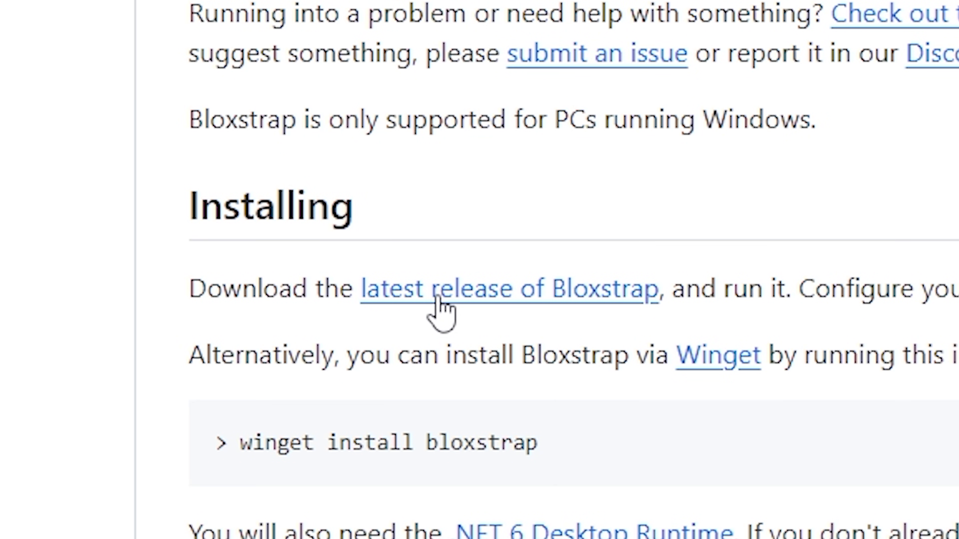
left_click(471, 297)
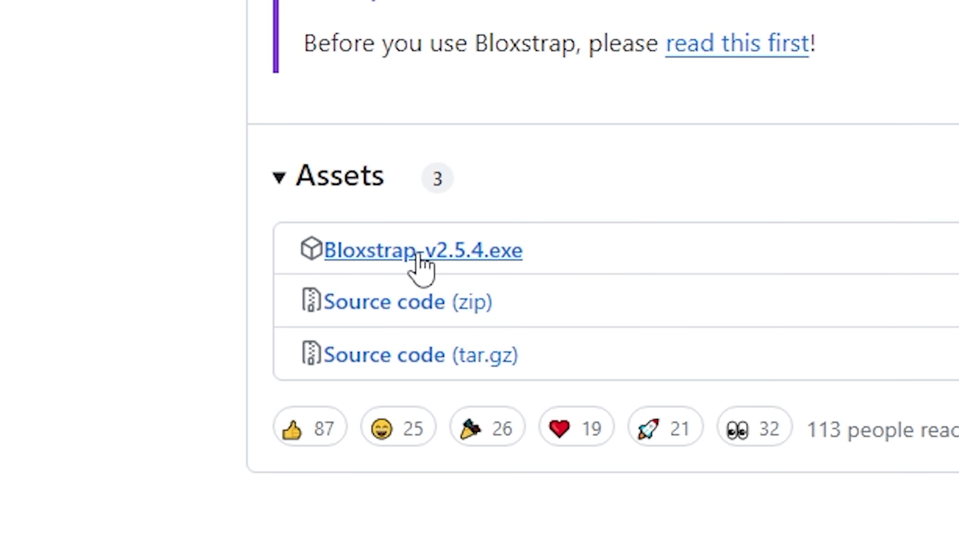
left_click(516, 260)
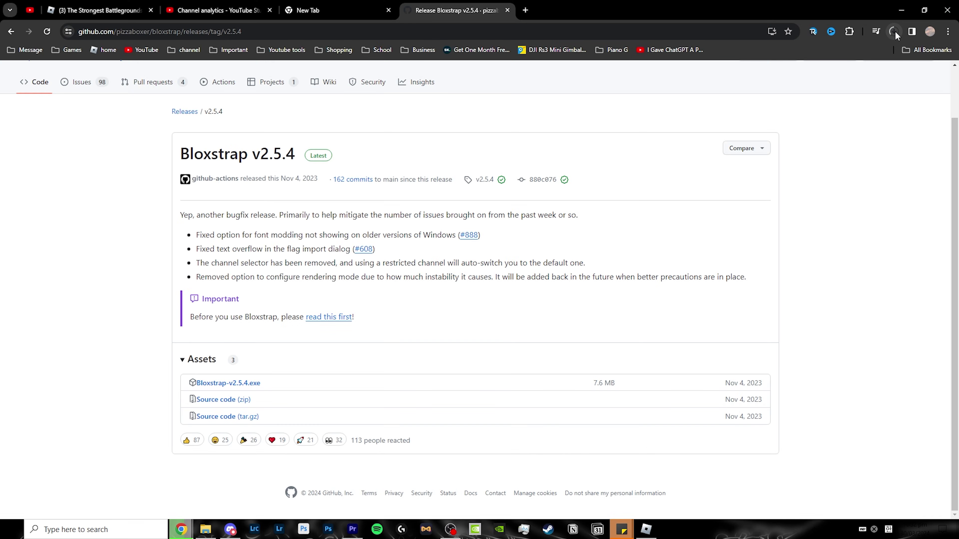
left_click(893, 31)
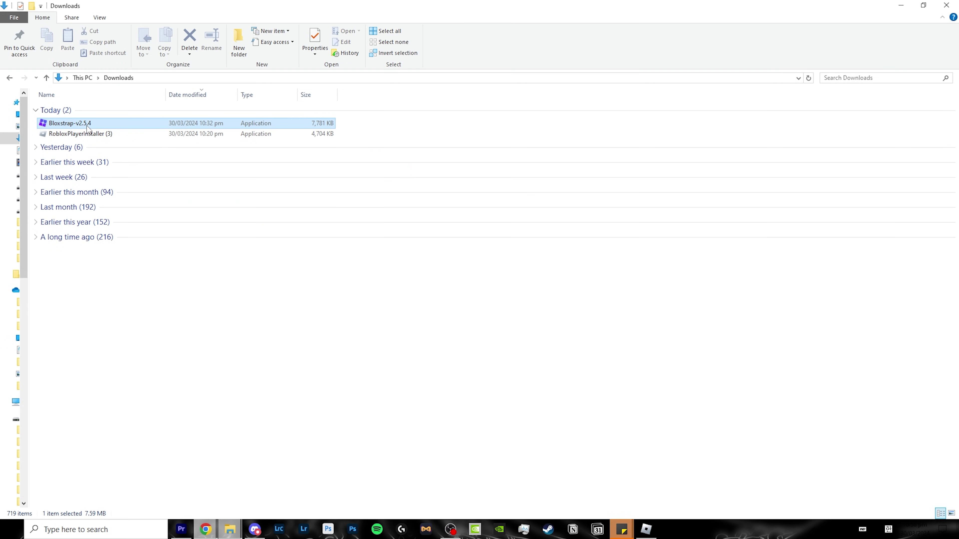
Run the Bloxstrap-v2.5.4 installer from the Downloads folder.
double_click(179, 122)
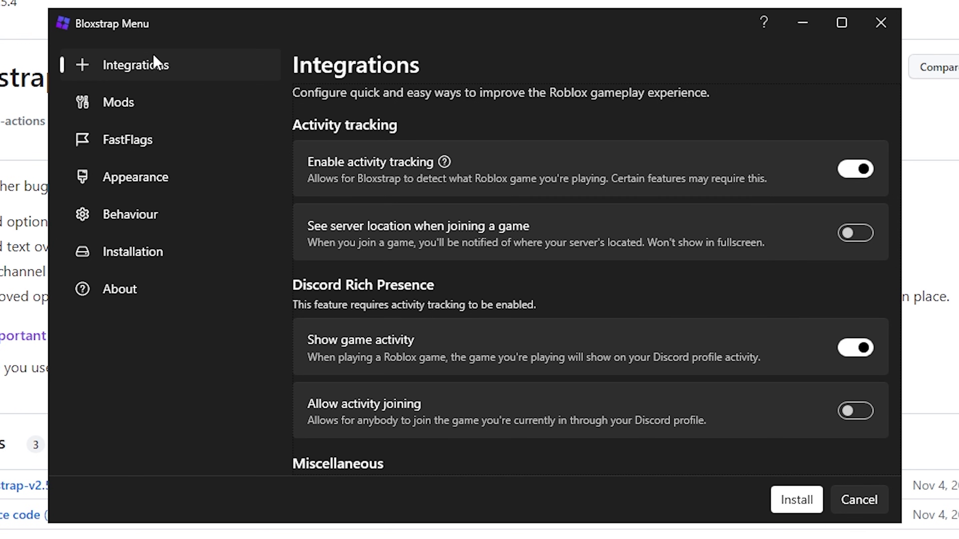
scroll(567, 197, "down", 5)
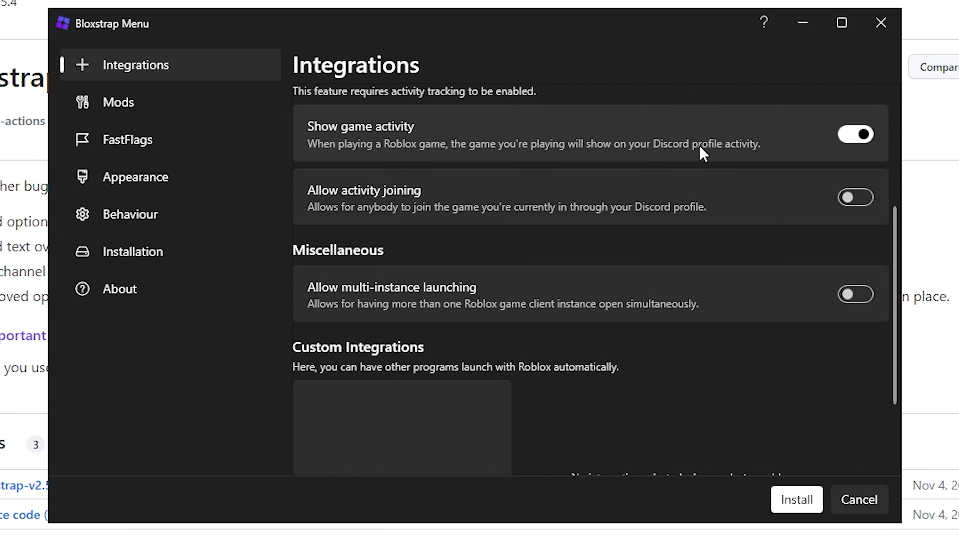
scroll(679, 174, "up", 5)
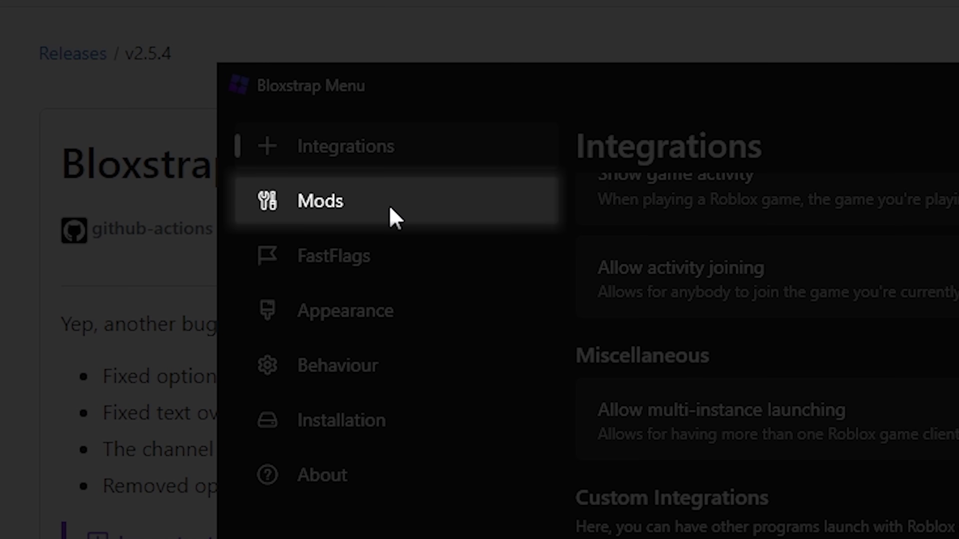
On the Mods page, keep the mouse cursor style set to Default.
left_click(392, 217)
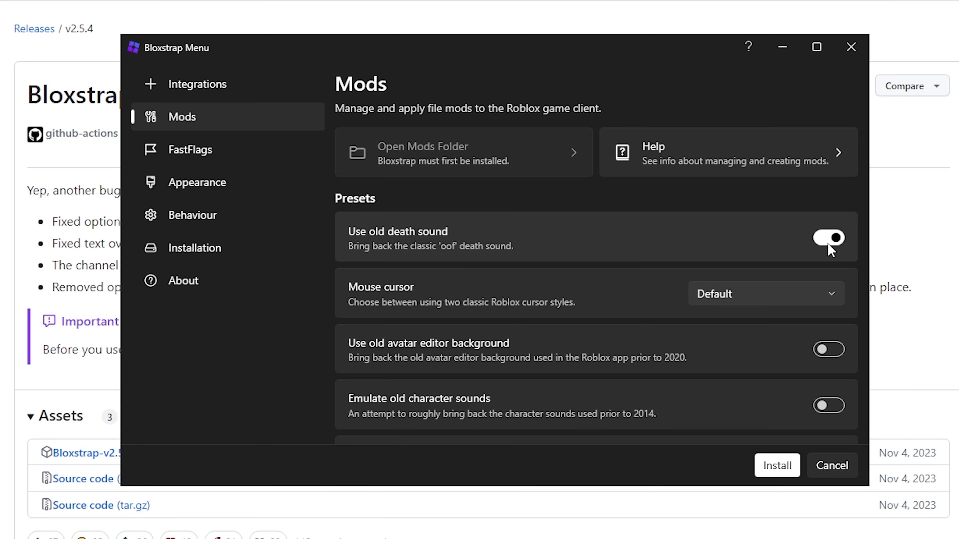
left_click(730, 291)
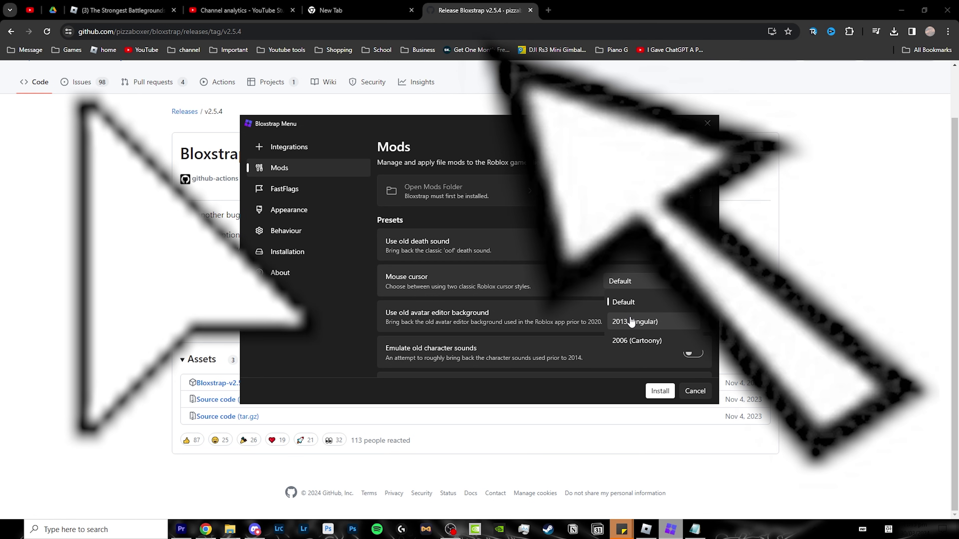
left_click(582, 305)
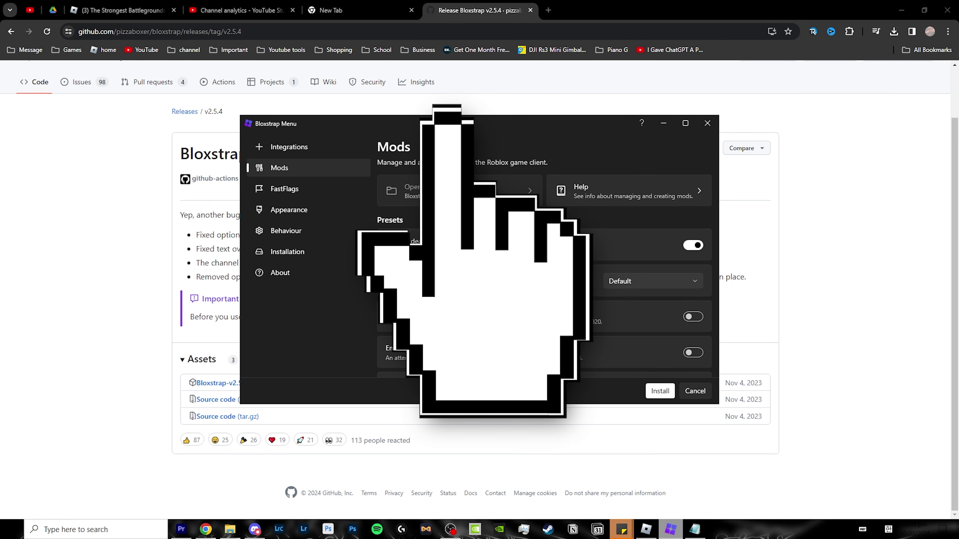
scroll(571, 269, "down", 2)
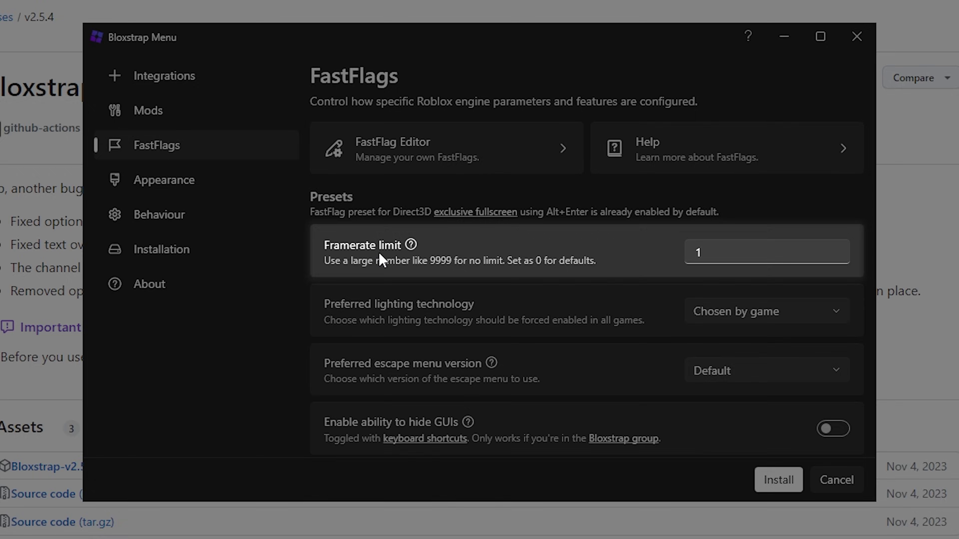
Replace the FastFlags framerate limit value with 9999 and commit it.
double_click(754, 243)
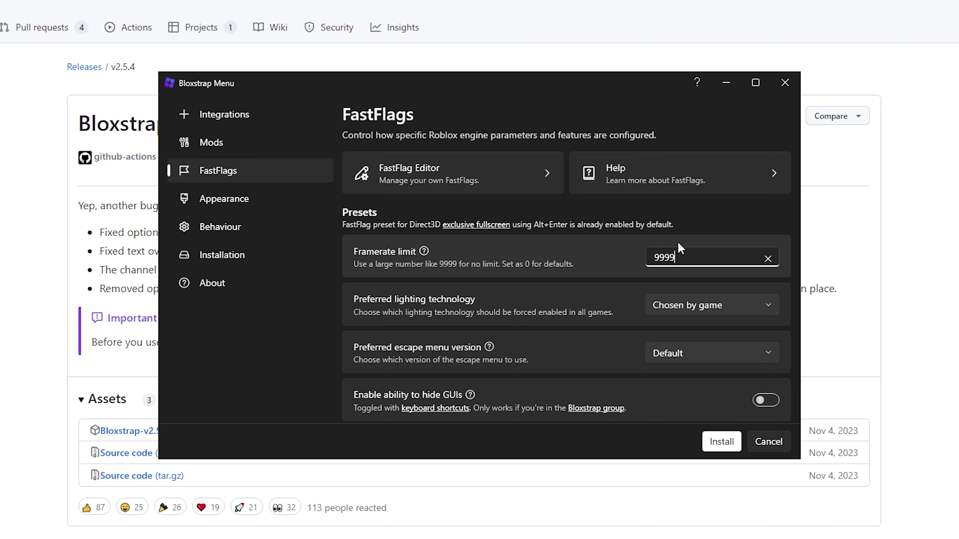
left_click(596, 251)
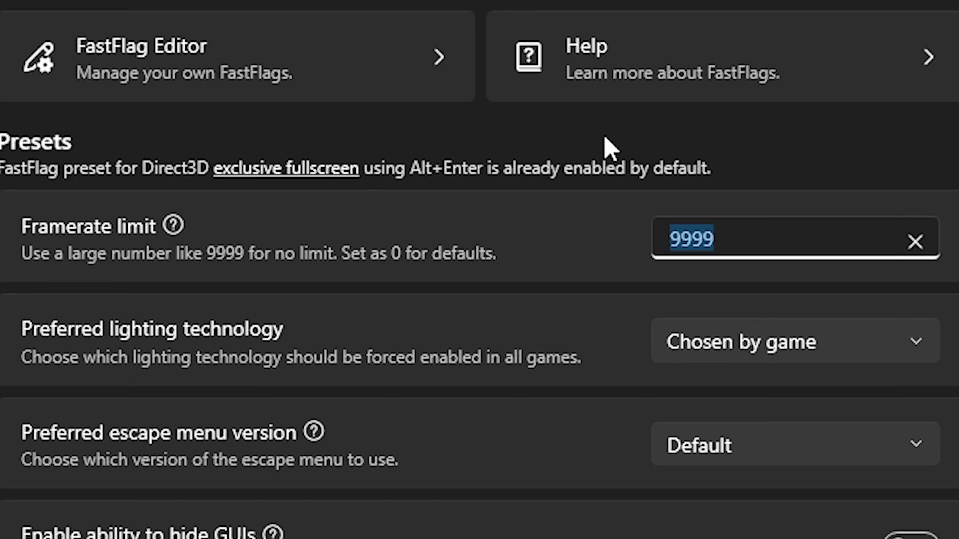
type("260")
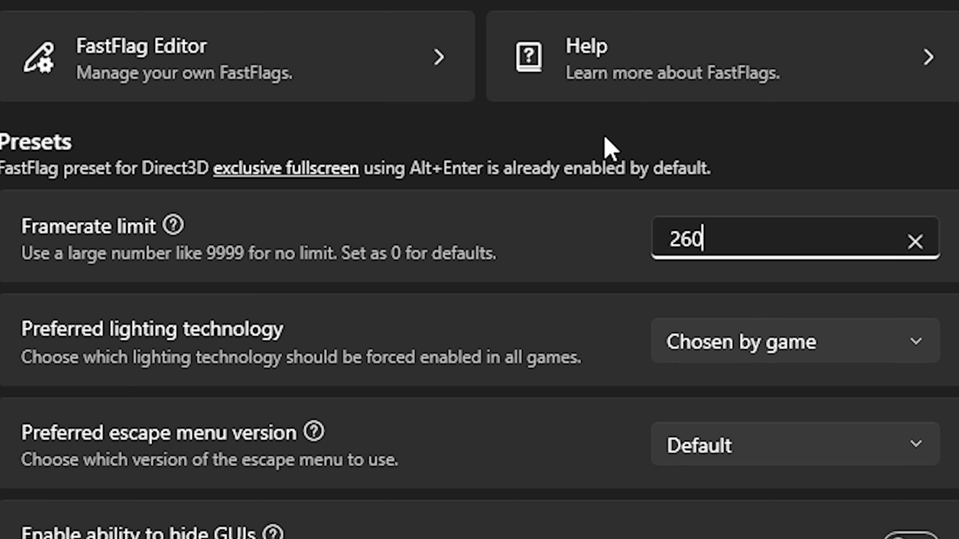
key("ctrl+a")
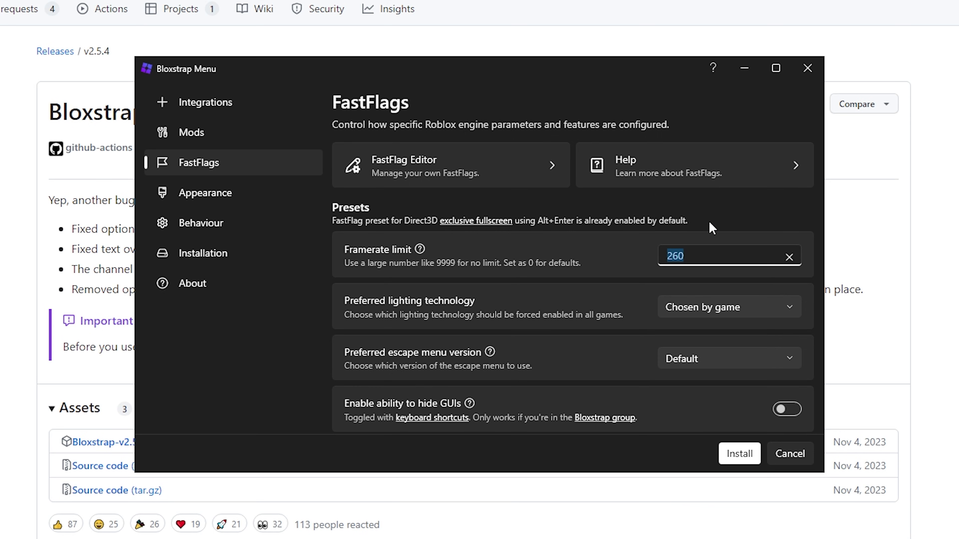
type("9999")
left_click(709, 223)
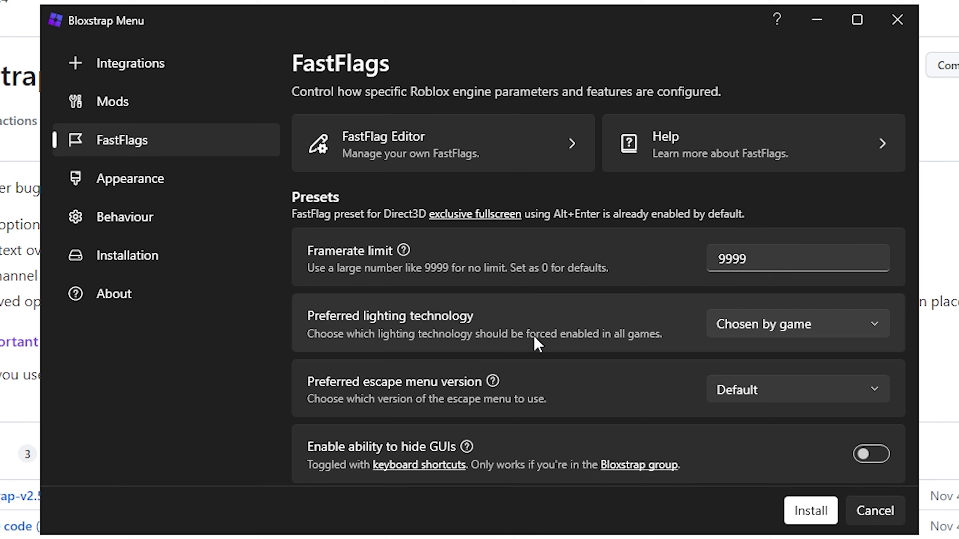
Keep lighting technology on Chosen by game and set the escape menu to Version 1 (2015).
left_click(775, 328)
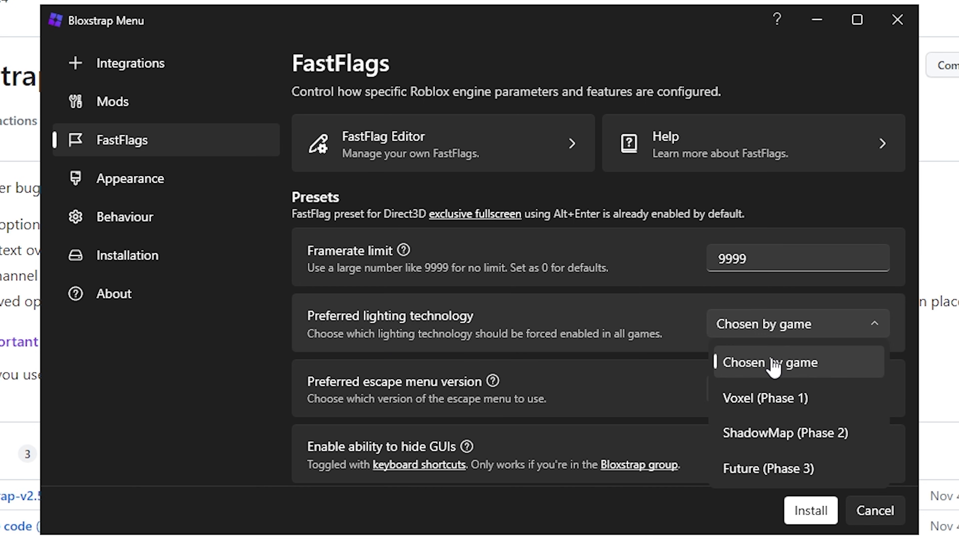
left_click(758, 323)
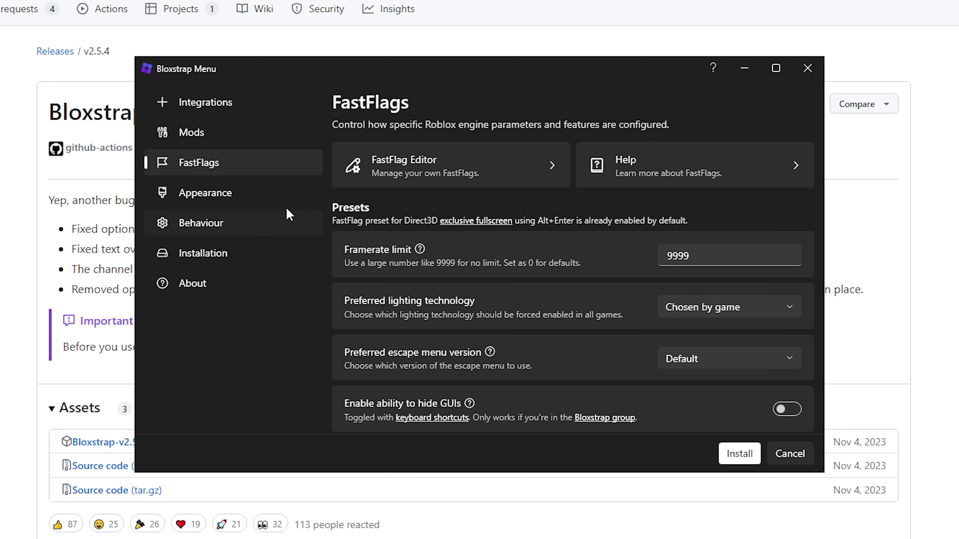
left_click(191, 132)
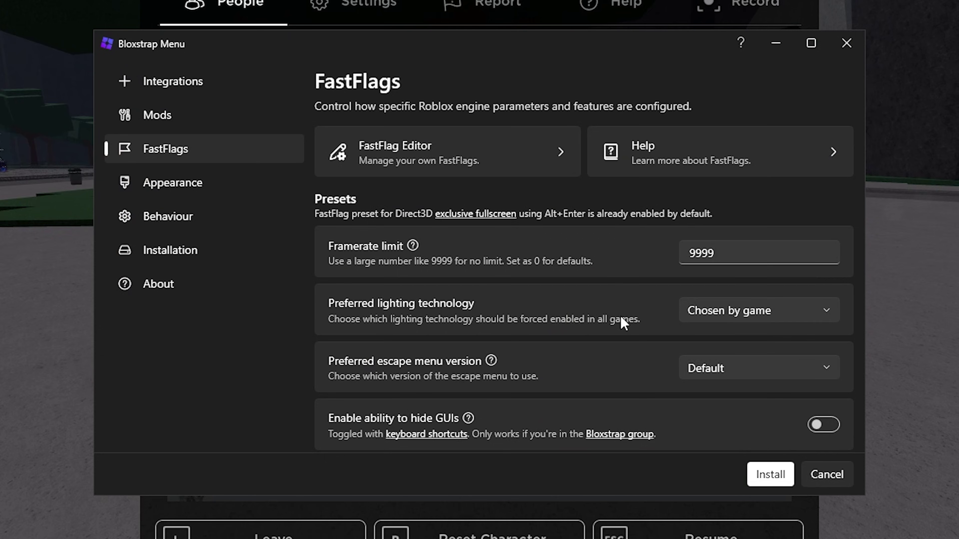
left_click(730, 364)
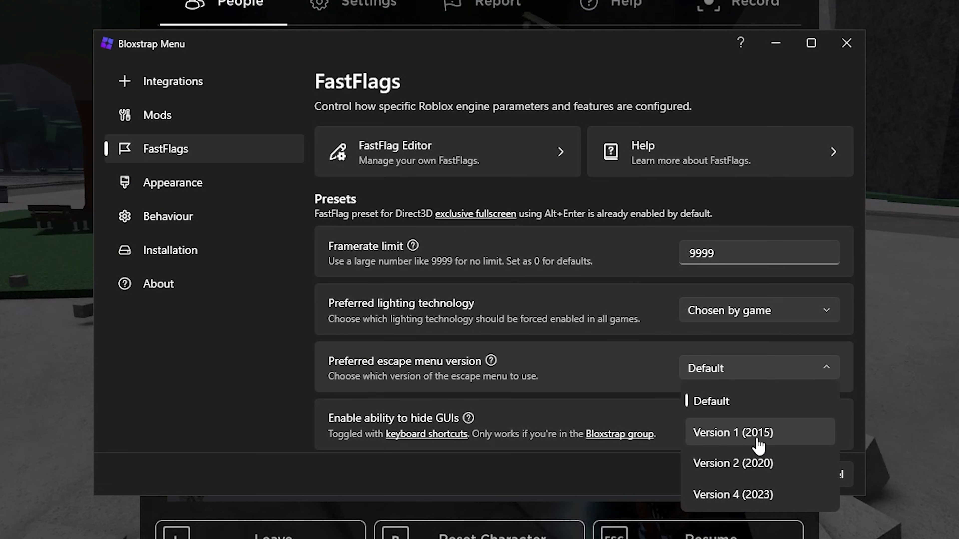
left_click(757, 440)
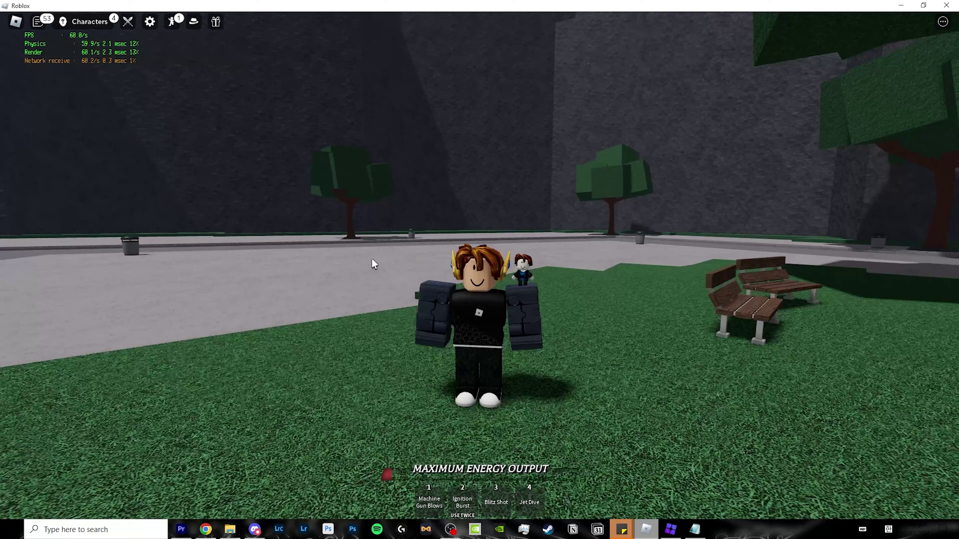
Toggle Roblox's network stats on and off, then enable Bloxstrap's ability to hide GUIs.
key("shift+F3")
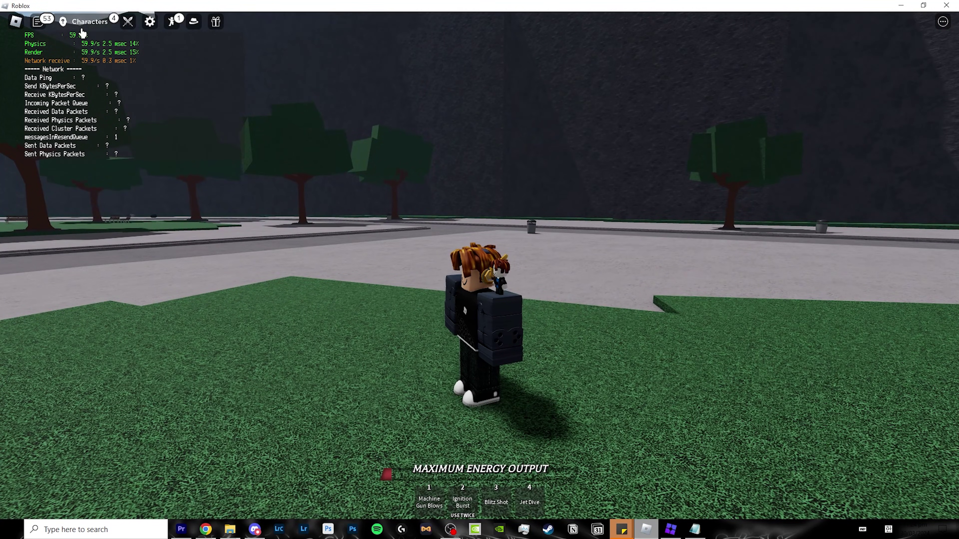
key("space")
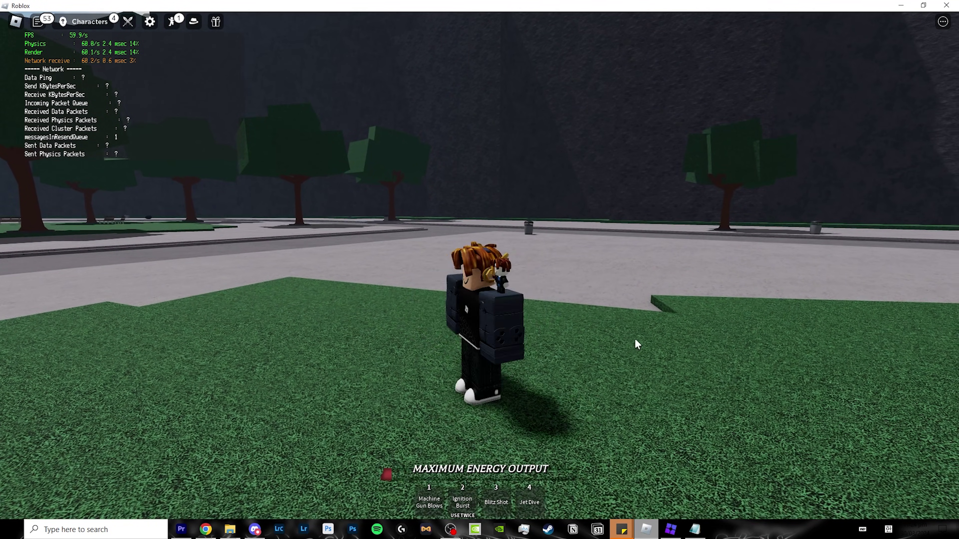
right_click(636, 343)
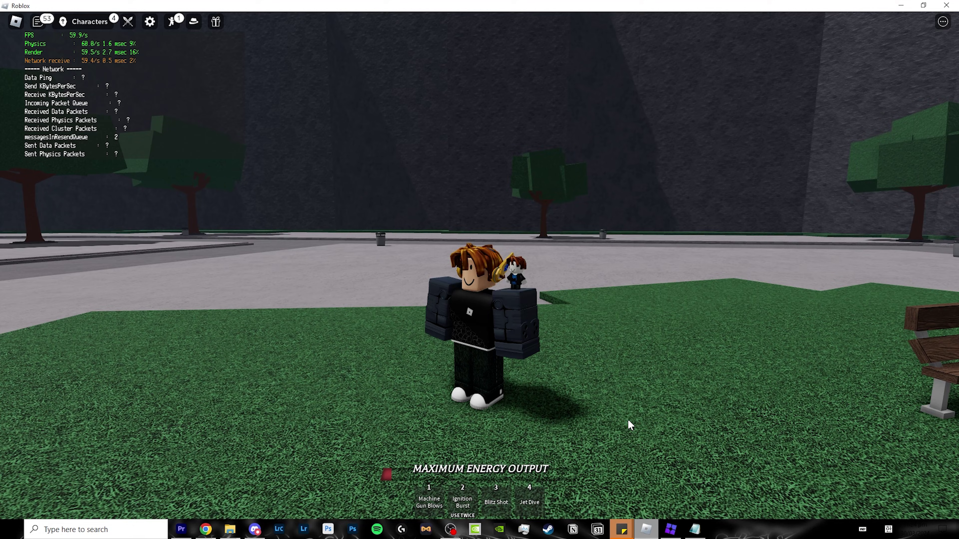
key("shift+F3")
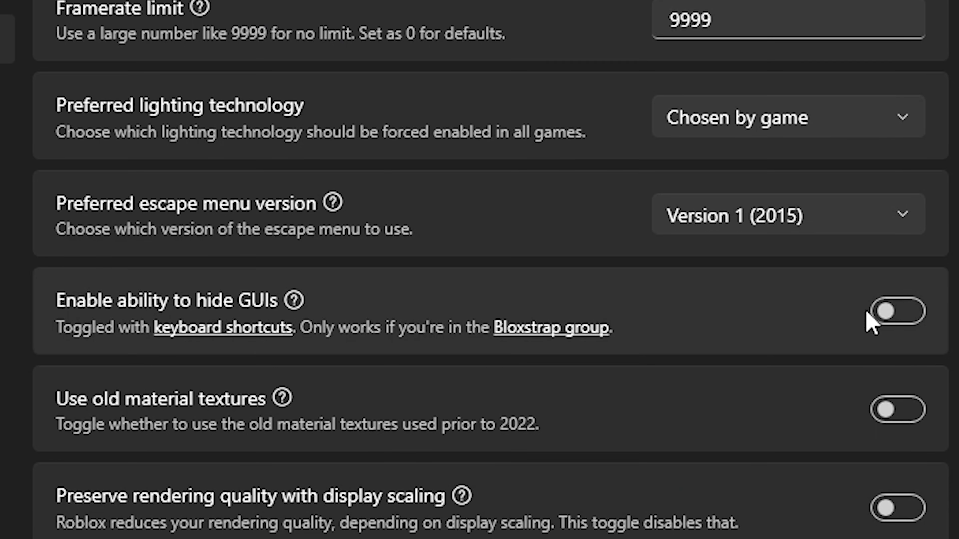
left_click(901, 312)
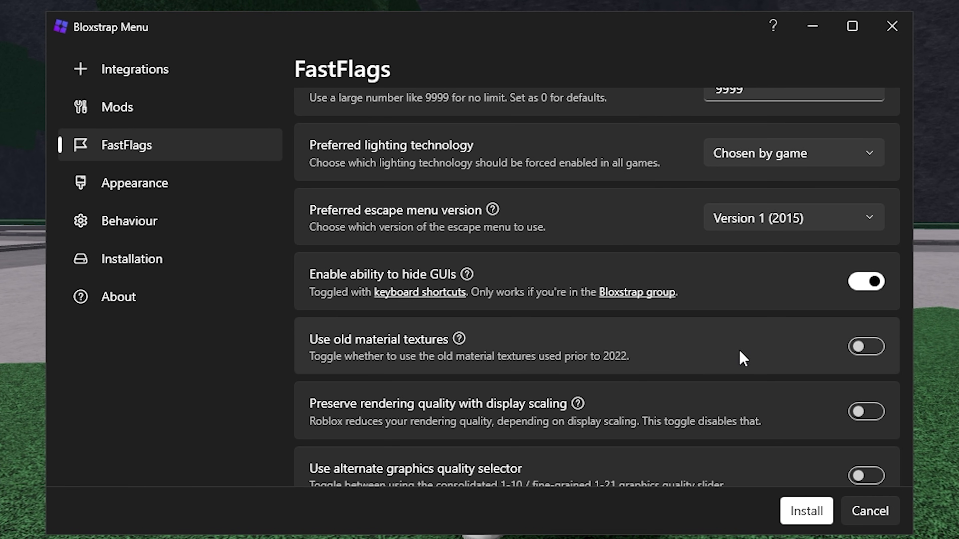
scroll(674, 366, "down", 1)
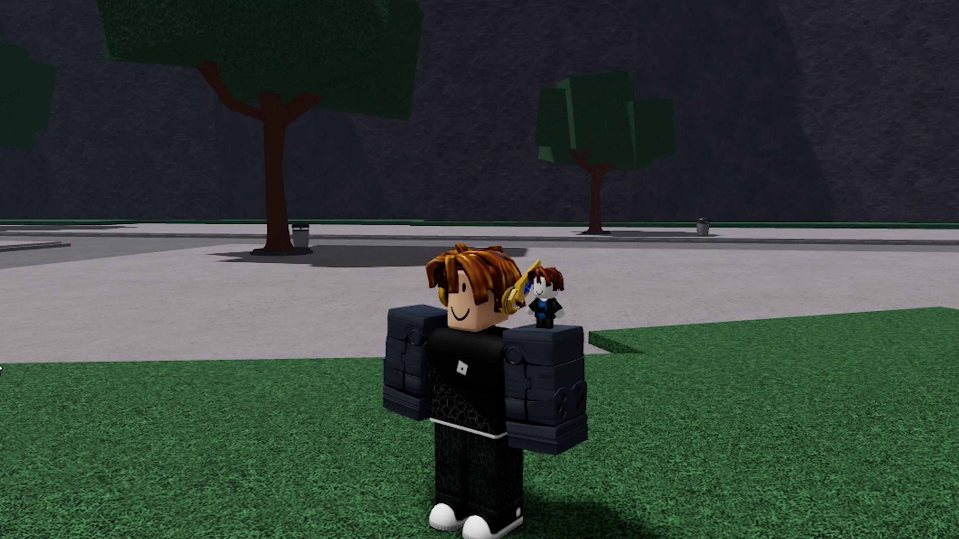
Drag Roblox's Graphics Quality to full and enable Bloxstrap's alternate graphics quality selector.
key("Escape")
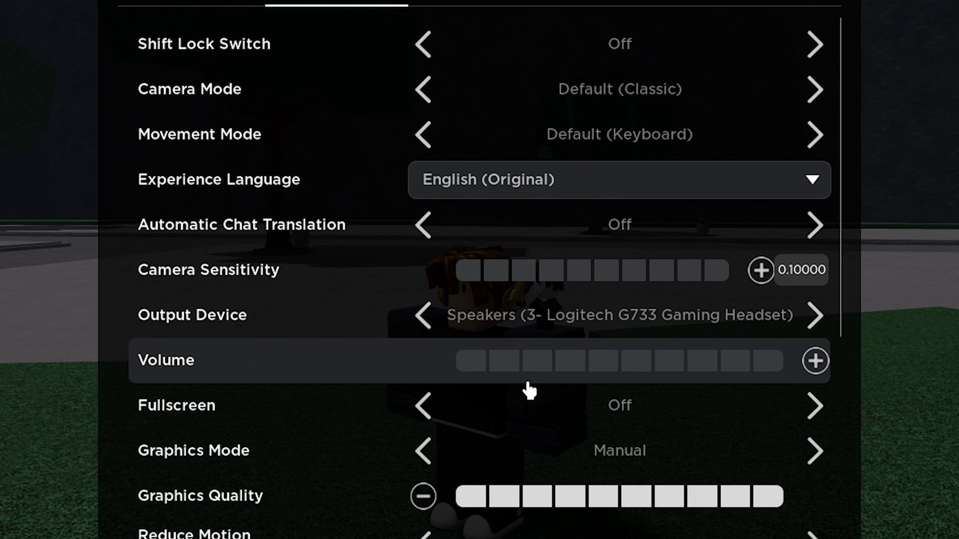
scroll(525, 389, "down", 3)
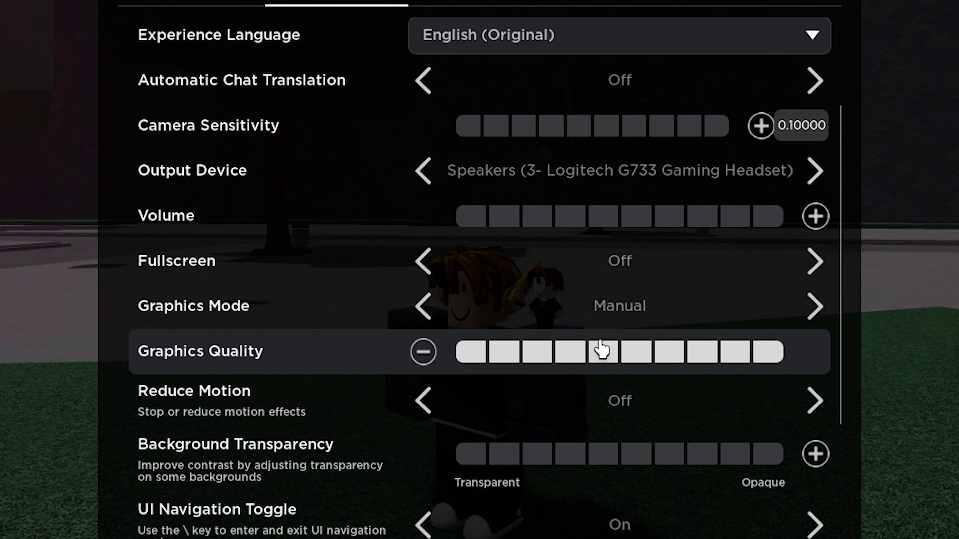
left_click_drag(604, 357, 795, 356)
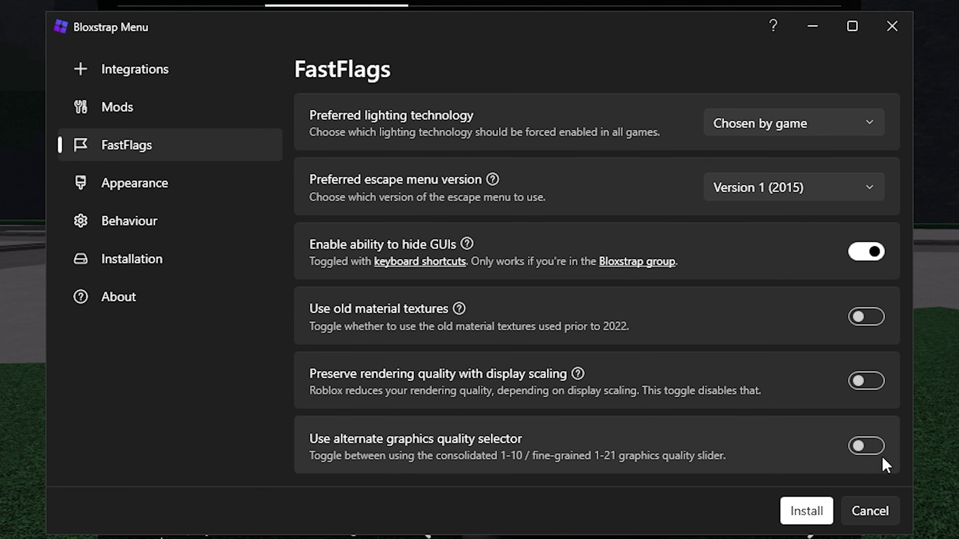
left_click(871, 444)
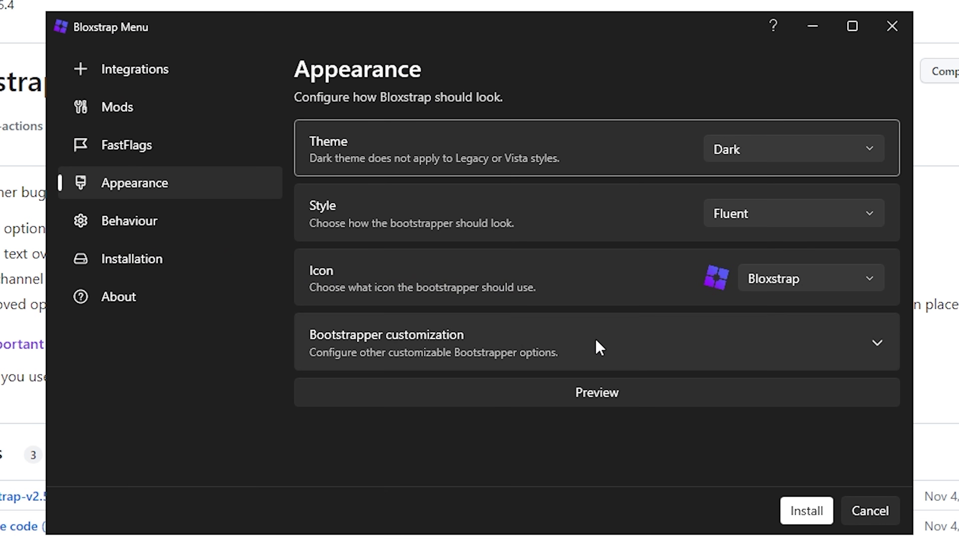
Keep the Dark theme and start the Bloxstrap install.
left_click(793, 158)
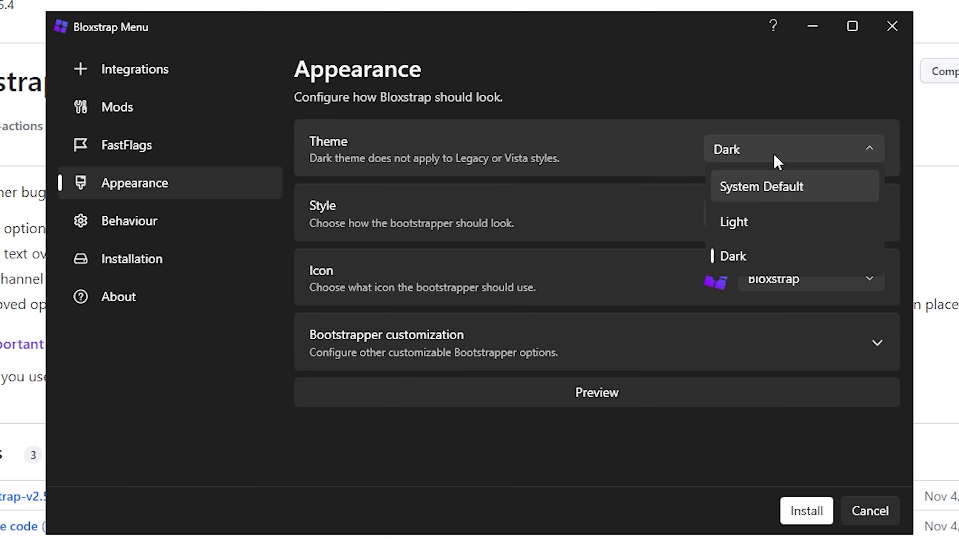
left_click(773, 154)
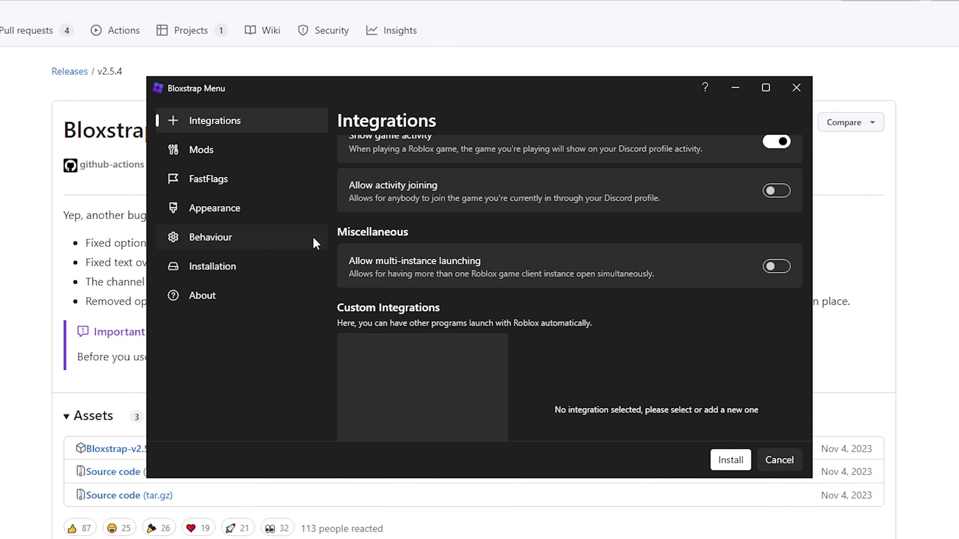
scroll(494, 257, "up", 5)
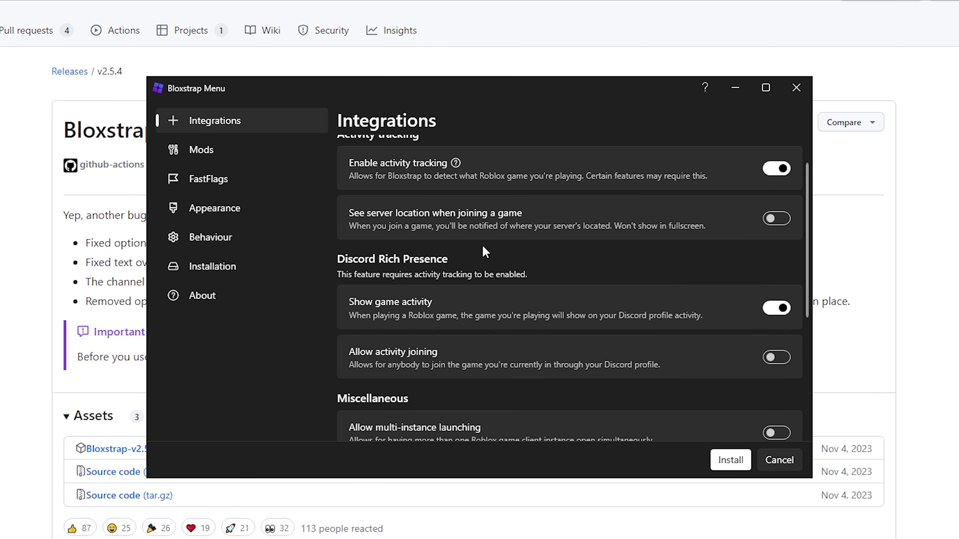
left_click(721, 461)
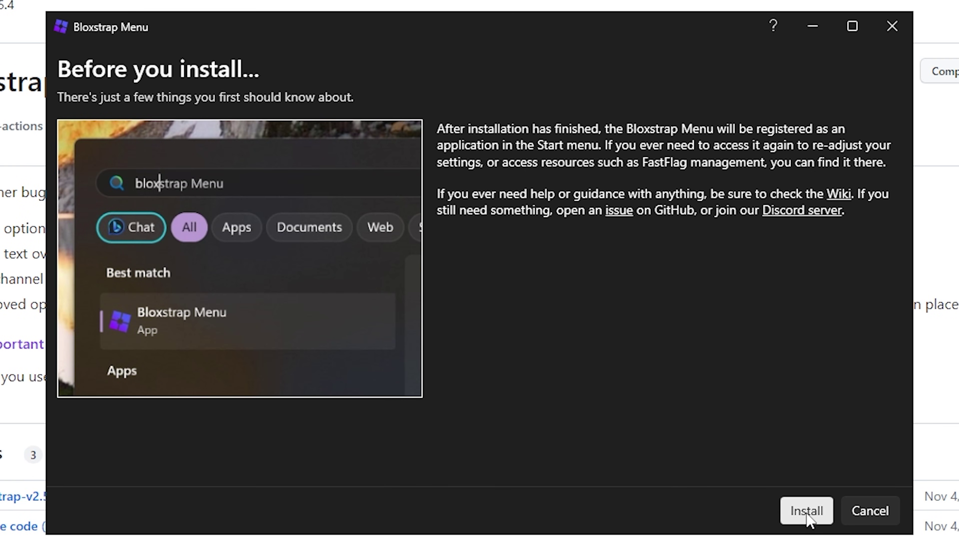
Confirm the 'Before you install...' page so Roblox begins installing.
left_click(806, 512)
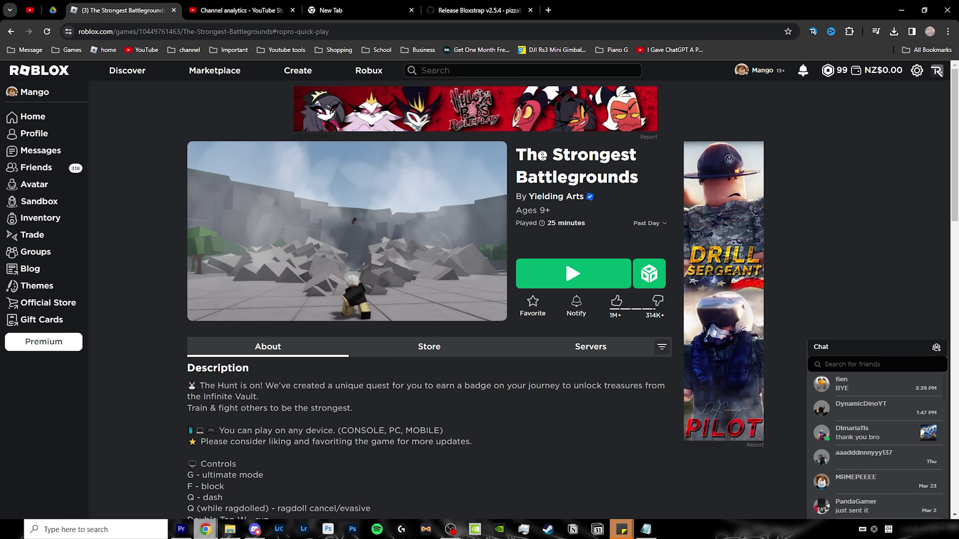
scroll(495, 341, "down", 10)
scroll(494, 342, "up", 10)
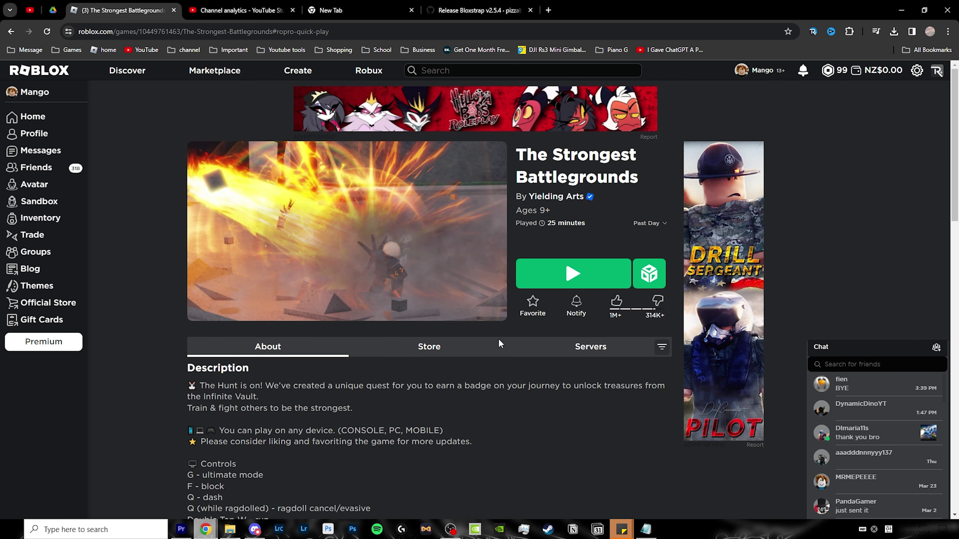
Launch The Strongest Battlegrounds and run and jump across the plaza.
left_click(591, 277)
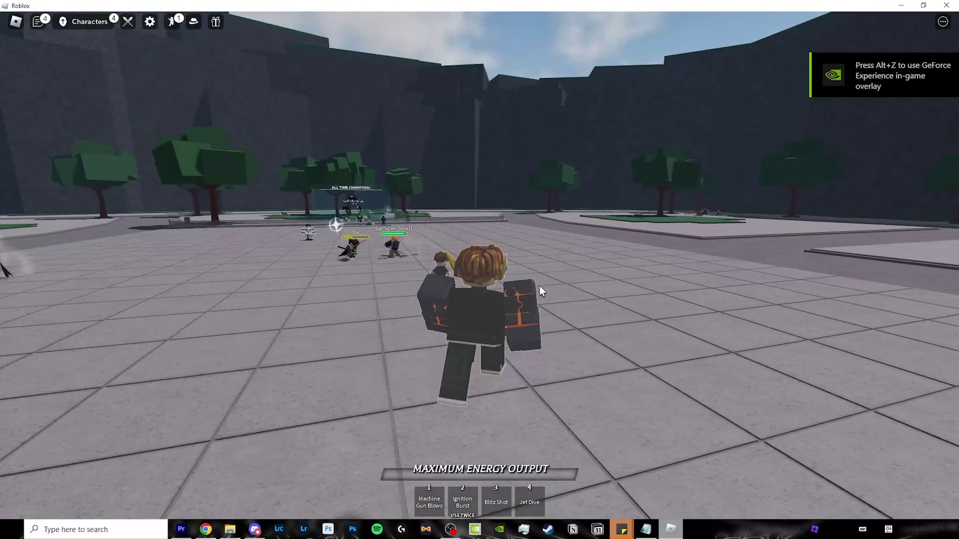
key("w")
scroll(540, 285, "down", 3)
key("space")
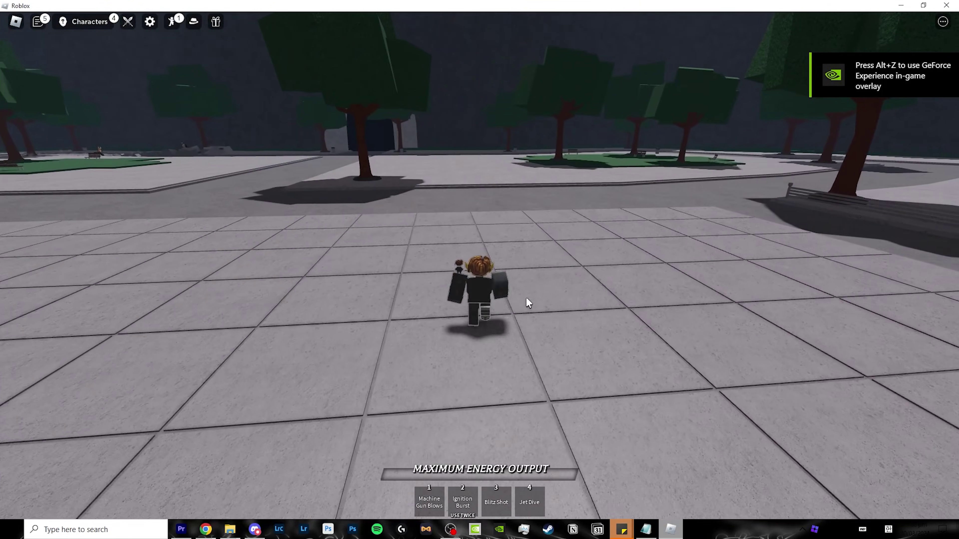
scroll(526, 298, "up", 2)
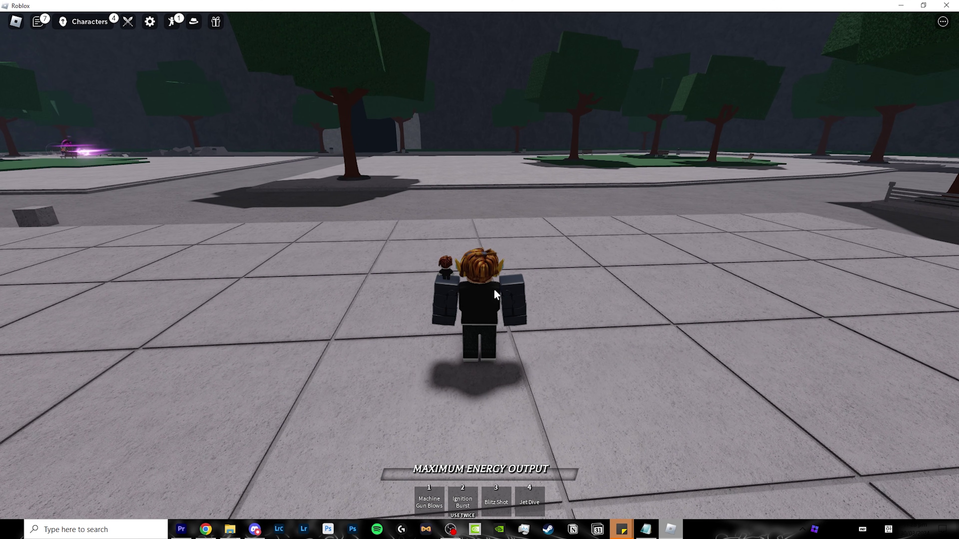
Show the performance stats overlay reading over 200 FPS, then open the pause menu.
key("shift+F3")
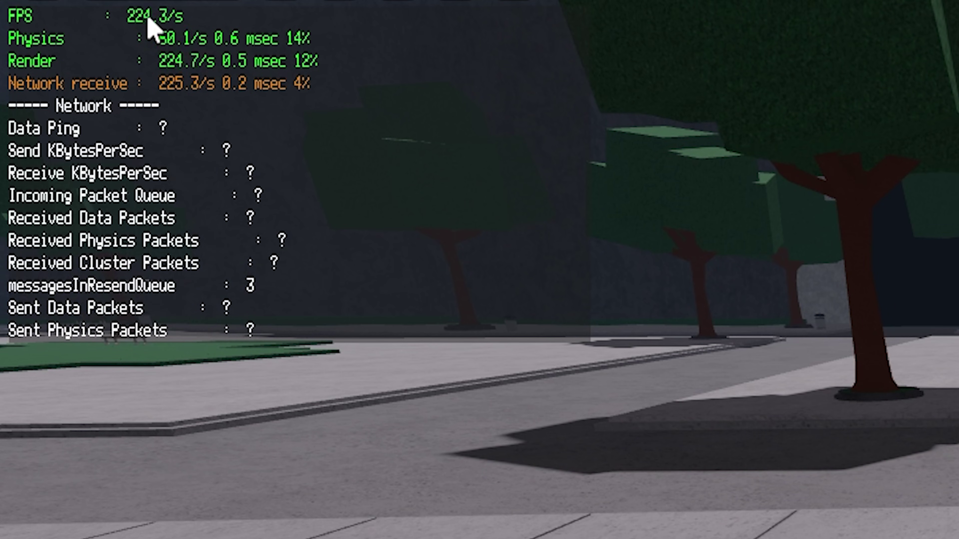
key("shift+F5")
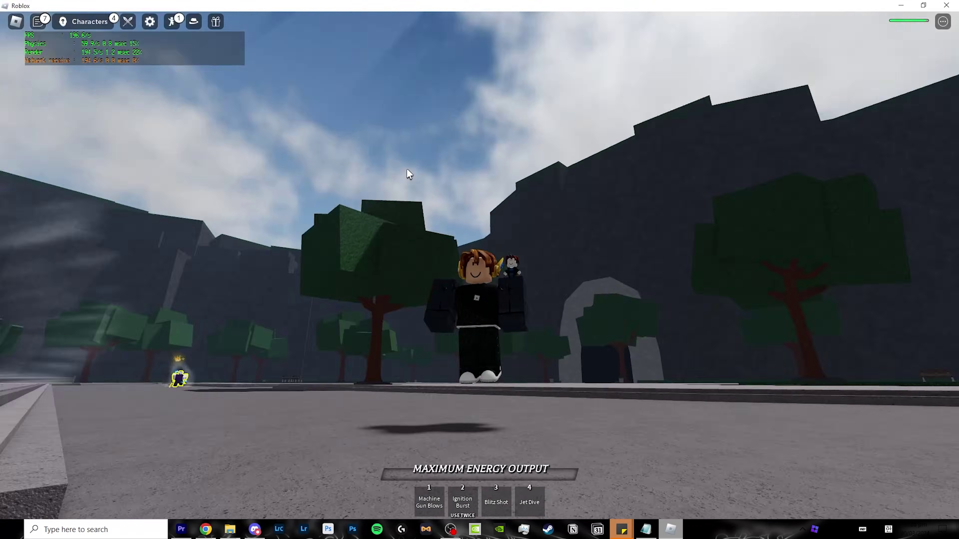
key("shift+F3")
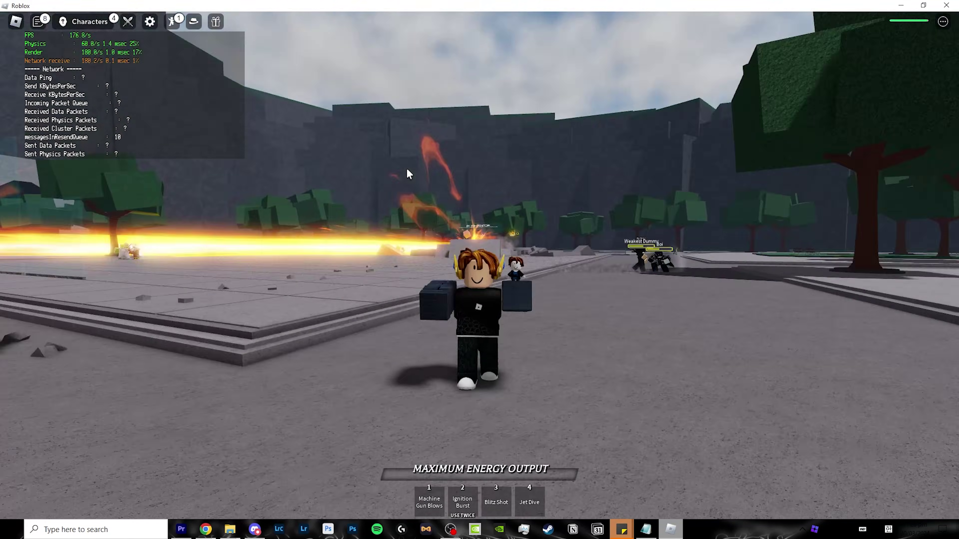
key("Escape")
scroll(591, 355, "down", 3)
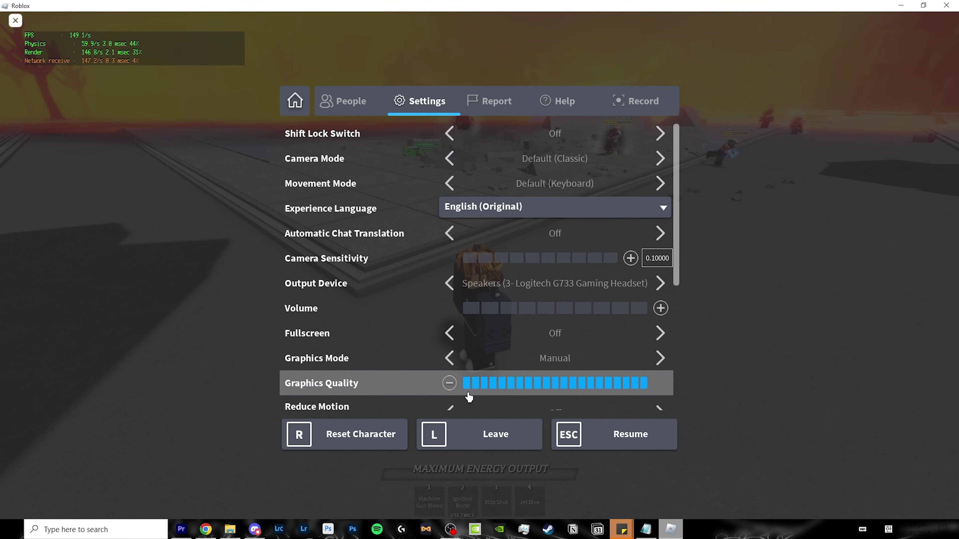
Drop Graphics Quality to minimum and play around the arena watching the FPS overlay.
left_click(466, 384)
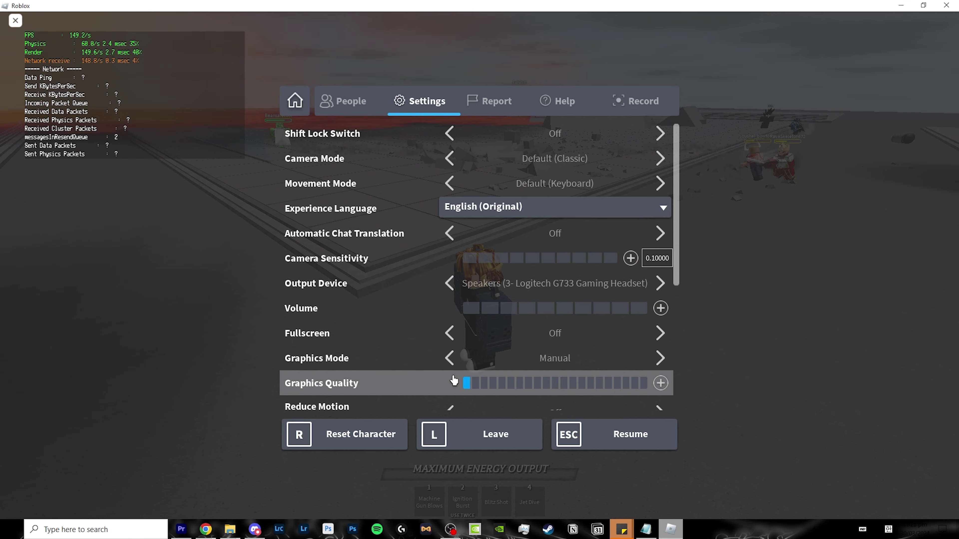
key("Escape")
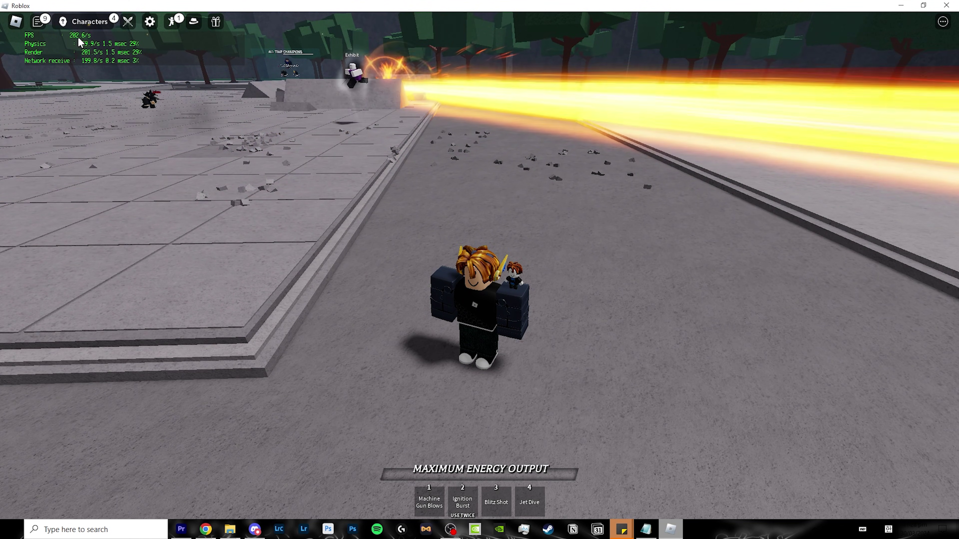
right_click(495, 234)
key("w")
right_click(495, 234)
key("w")
key("q")
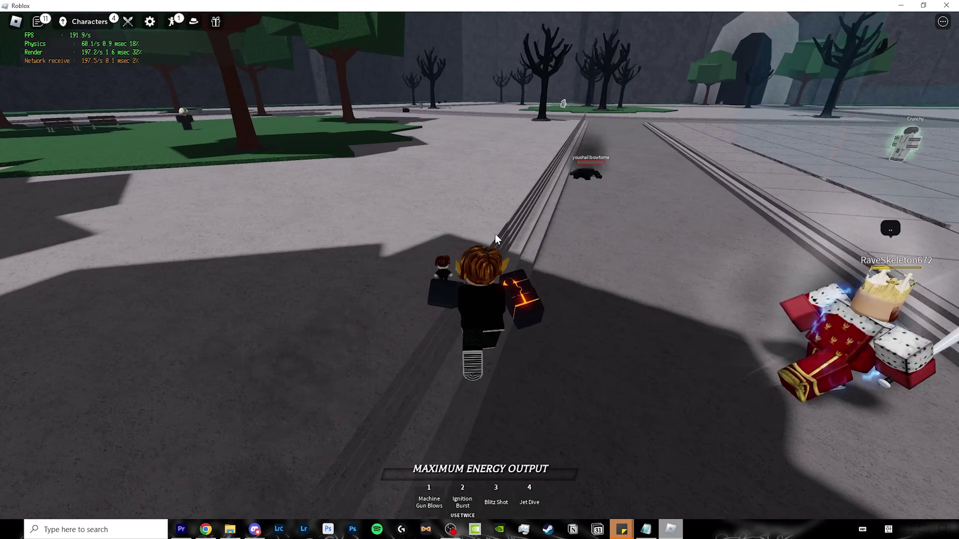
right_click(493, 235)
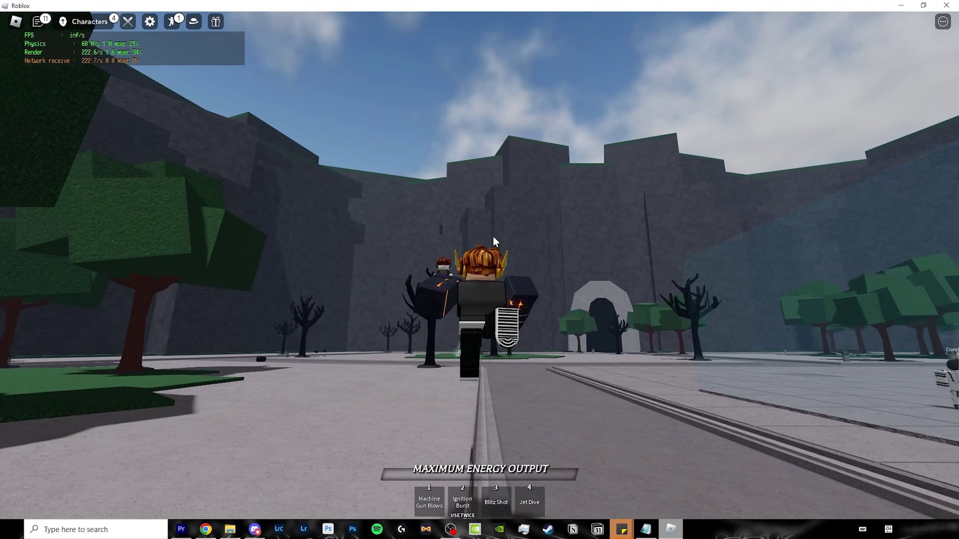
key("shift+F3")
key("s")
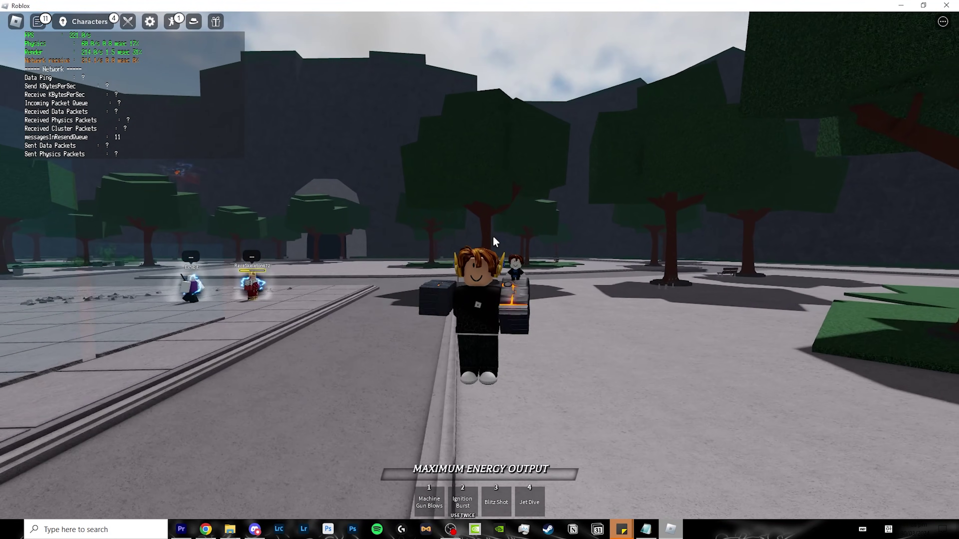
Set Graphics Quality to maximum in Settings and return to the match.
key("Escape")
left_click(442, 109)
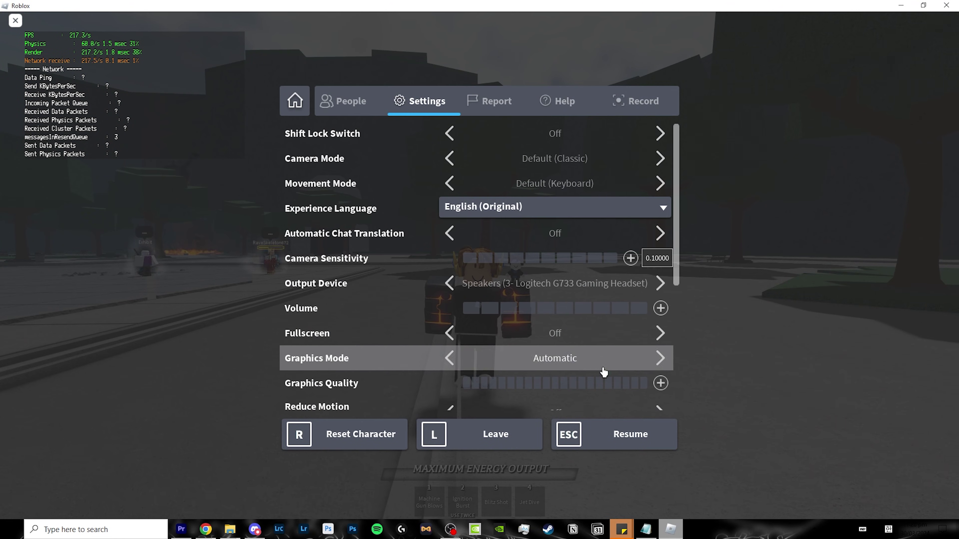
left_click(639, 383)
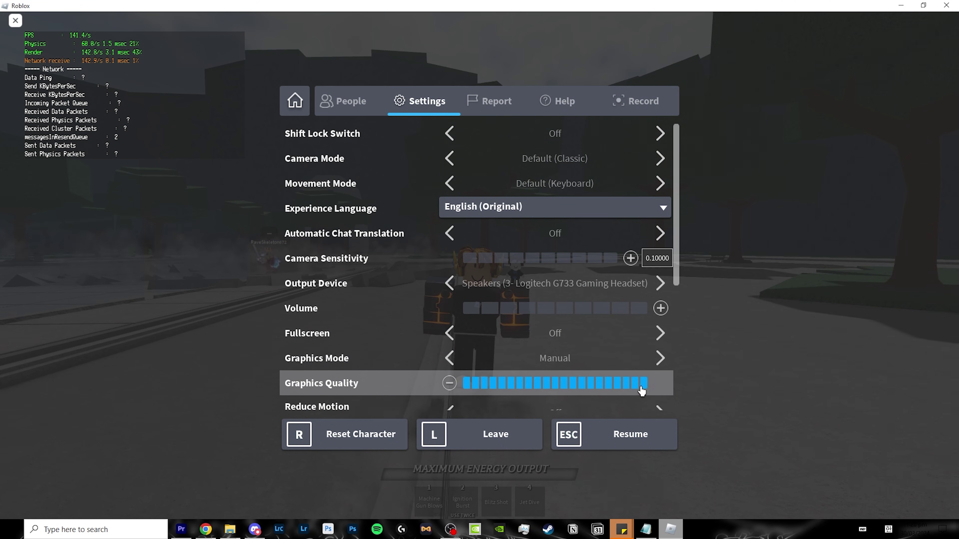
key("Escape")
right_click(570, 311)
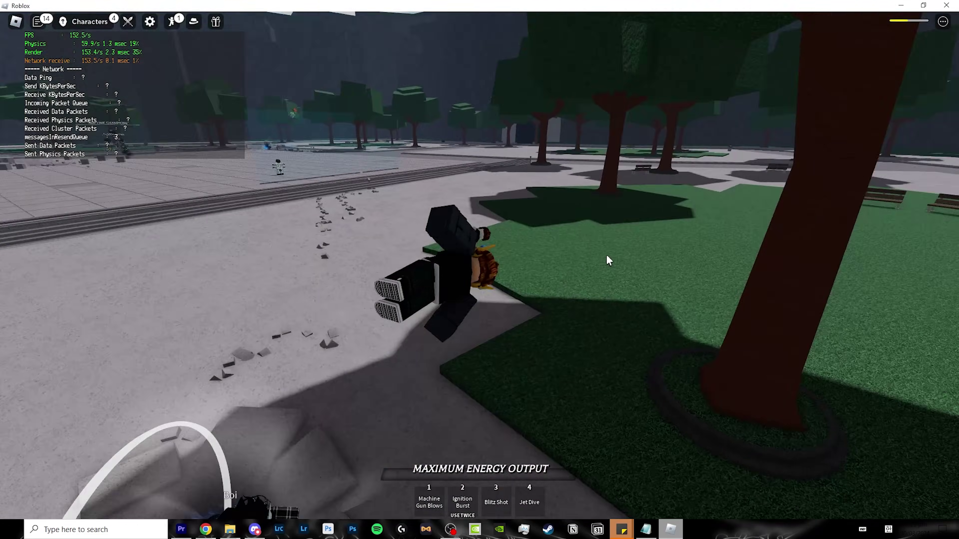
right_click(607, 256)
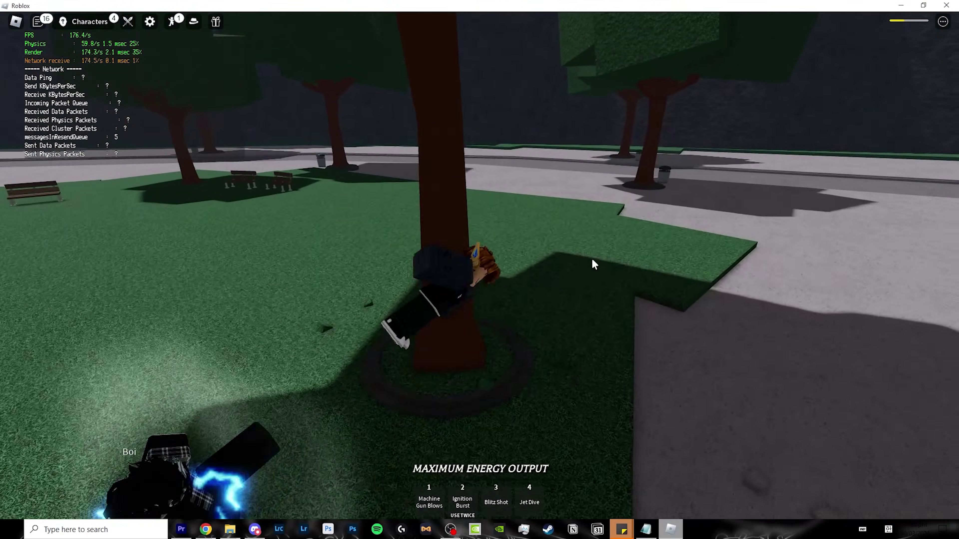
right_click(586, 262)
right_click(622, 272)
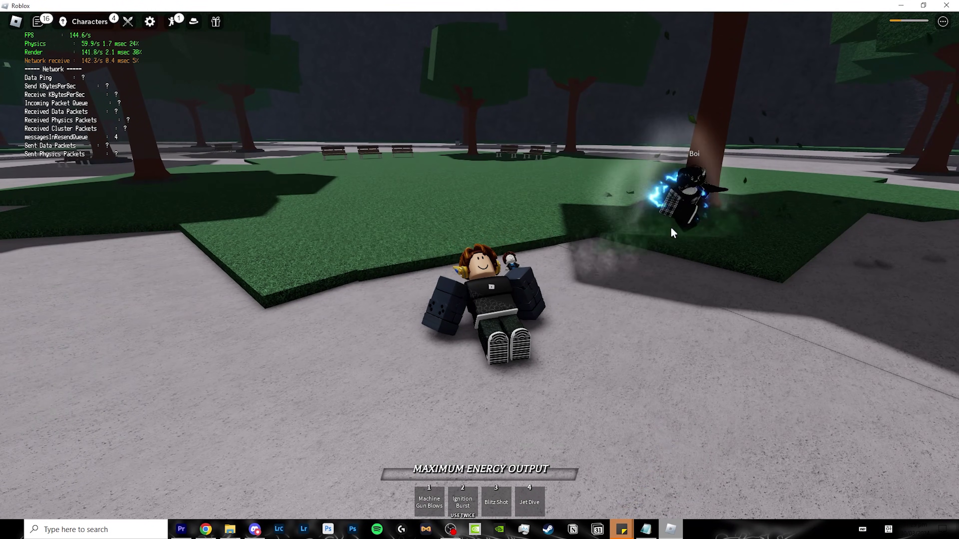
right_click(471, 230)
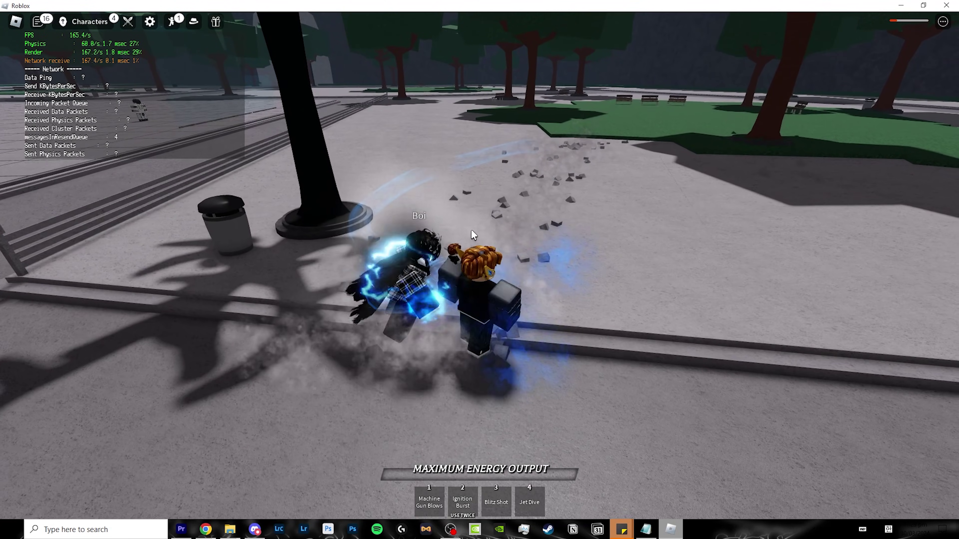
right_click(471, 229)
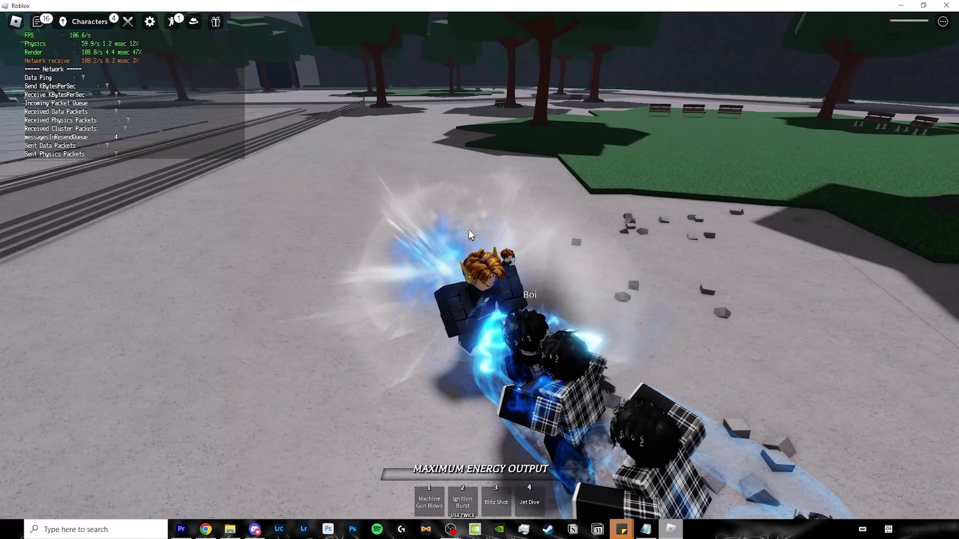